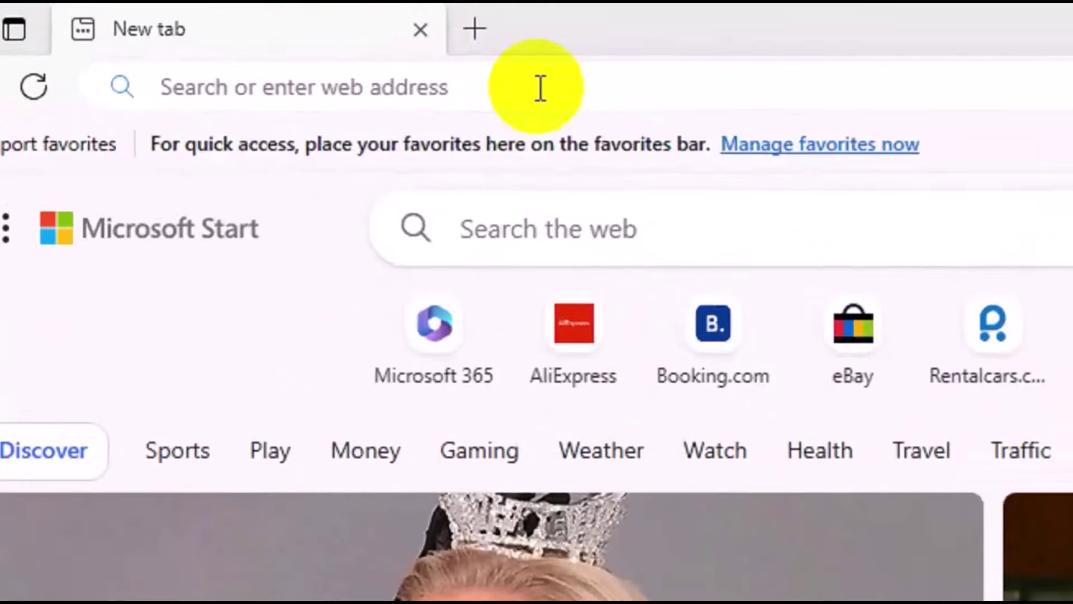
Search for 'bing' in Edge and open bing.com from the results.
left_click(540, 88)
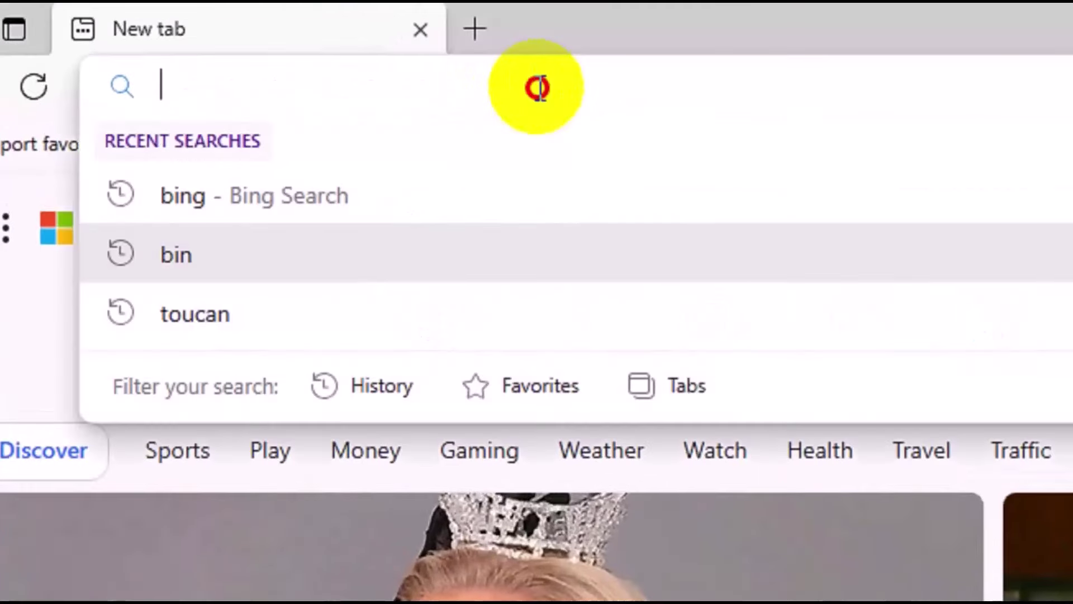
type("bing")
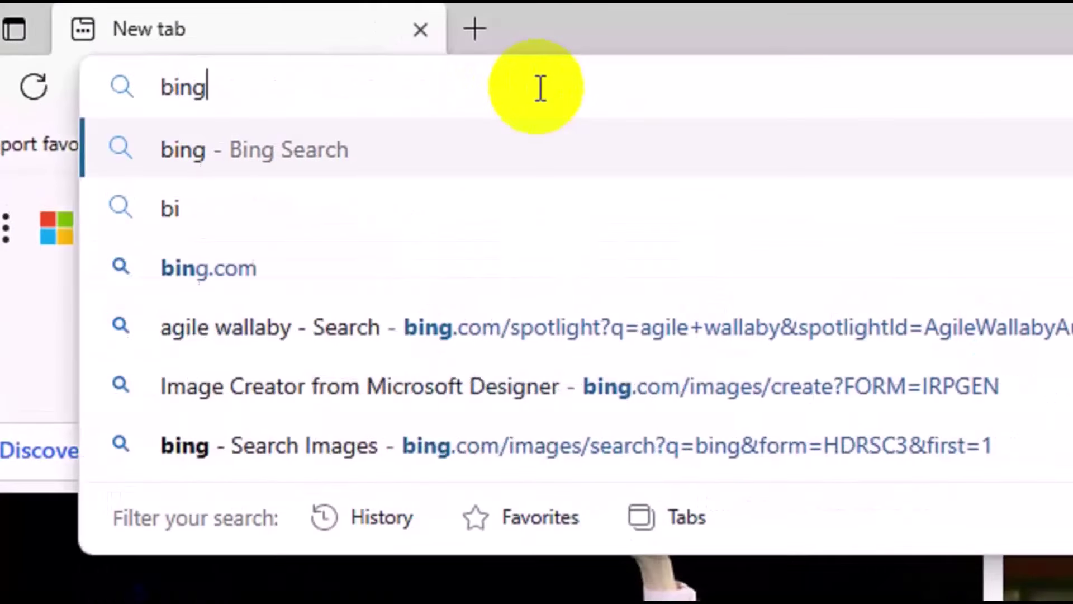
key("Return")
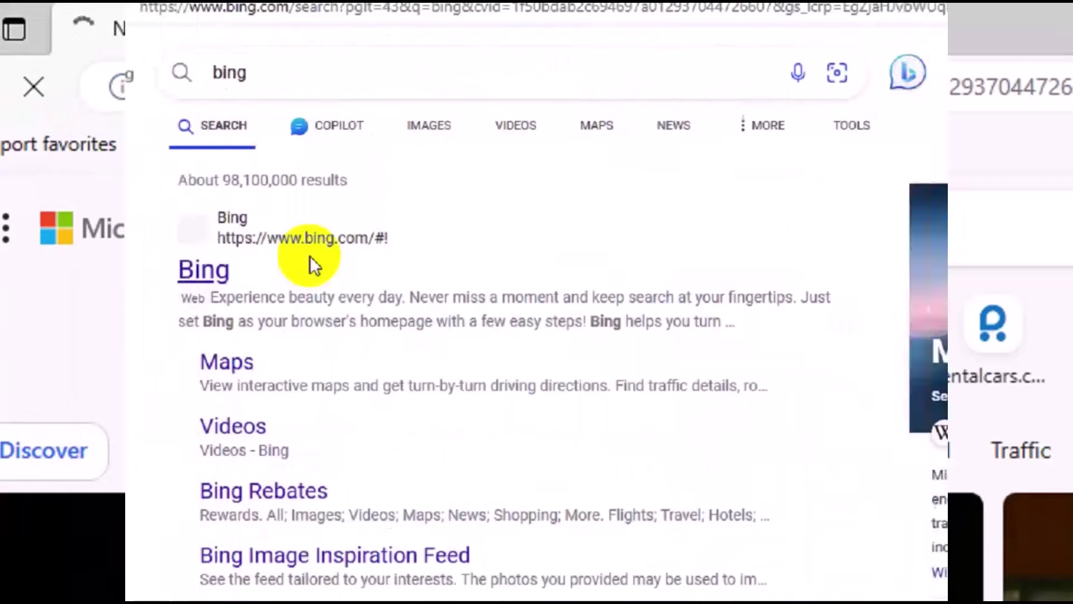
left_click(460, 302)
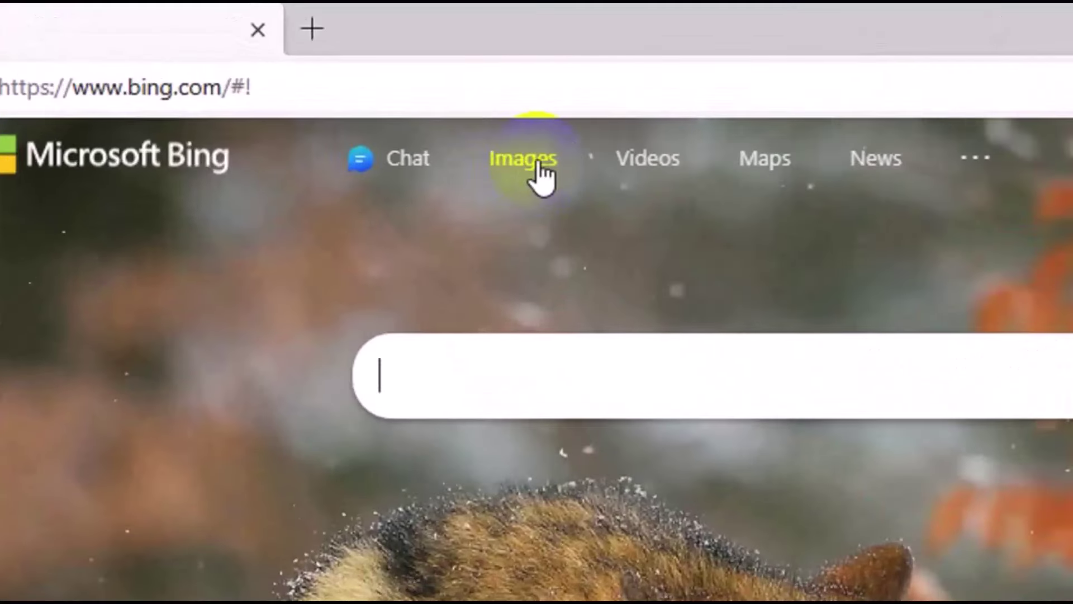
Go from Bing Images to Image Creator, join it, and choose Microsoft account sign-in.
left_click(539, 174)
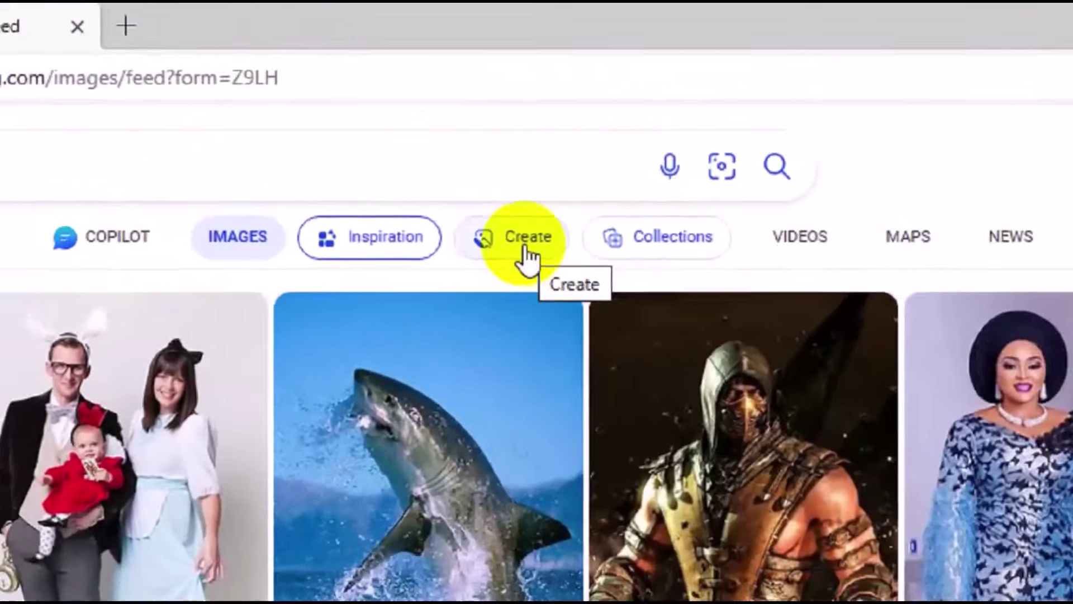
left_click(480, 144)
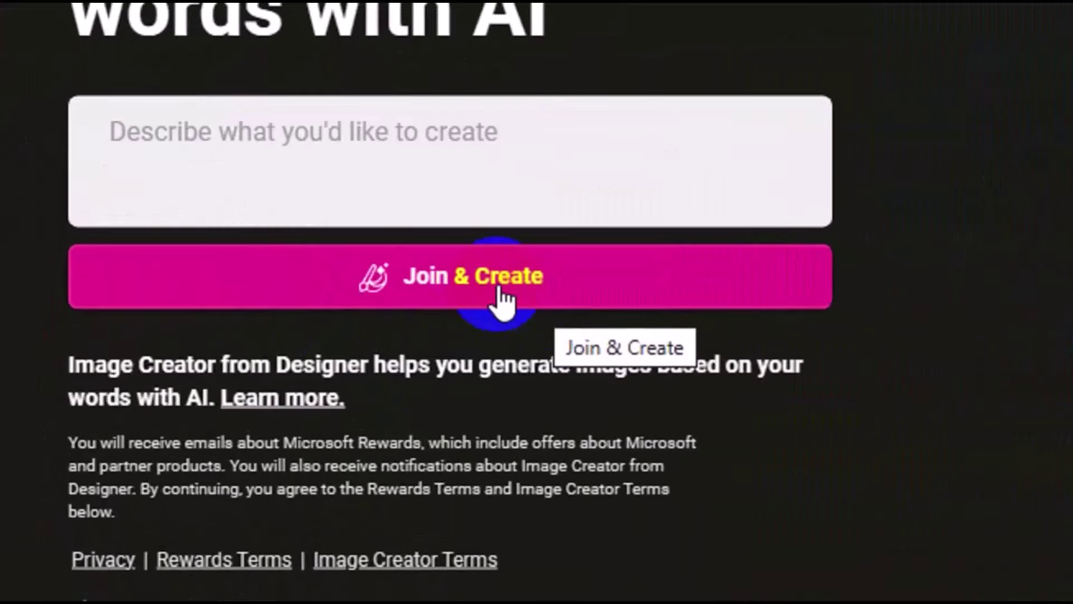
left_click(503, 299)
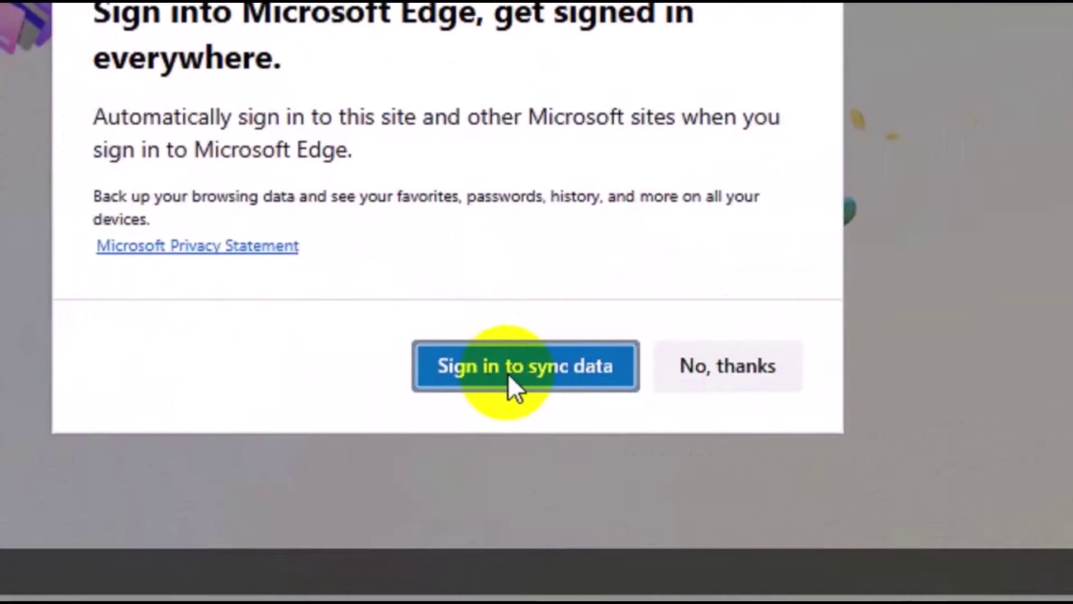
left_click(508, 373)
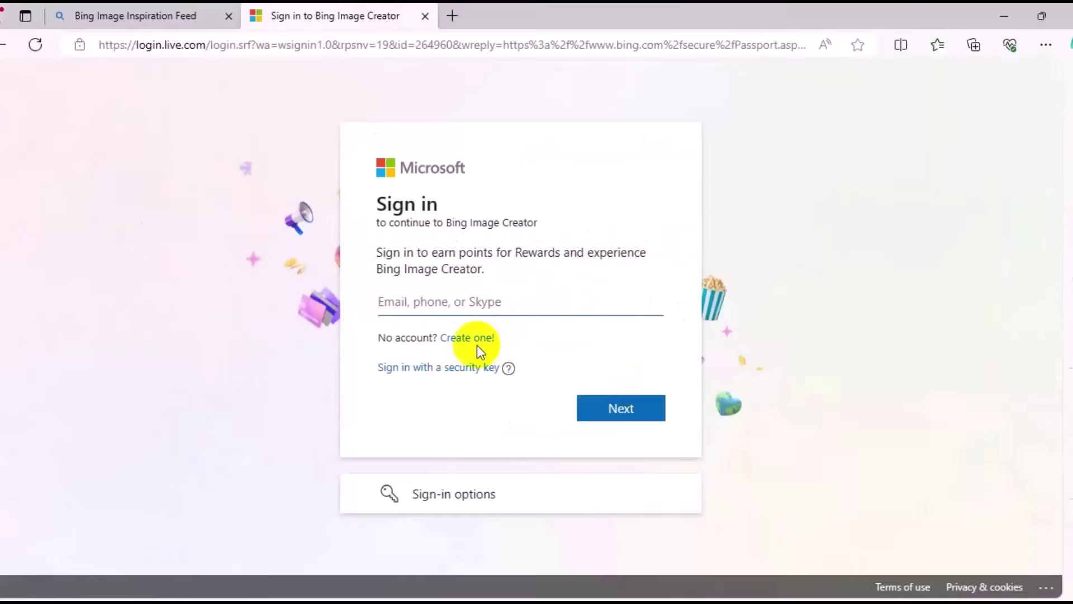
left_click(517, 311)
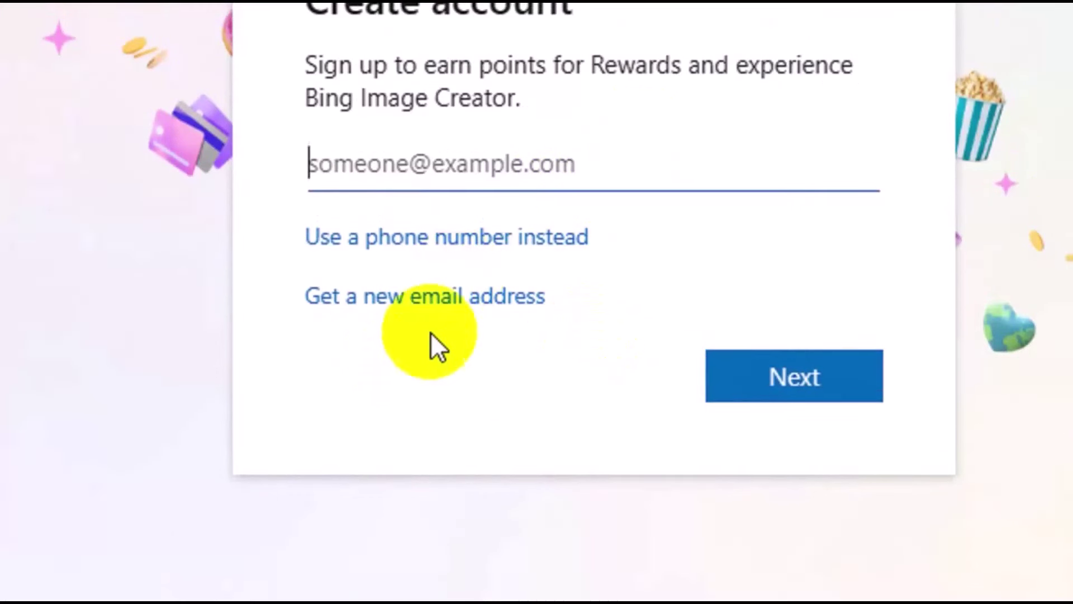
left_click(471, 323)
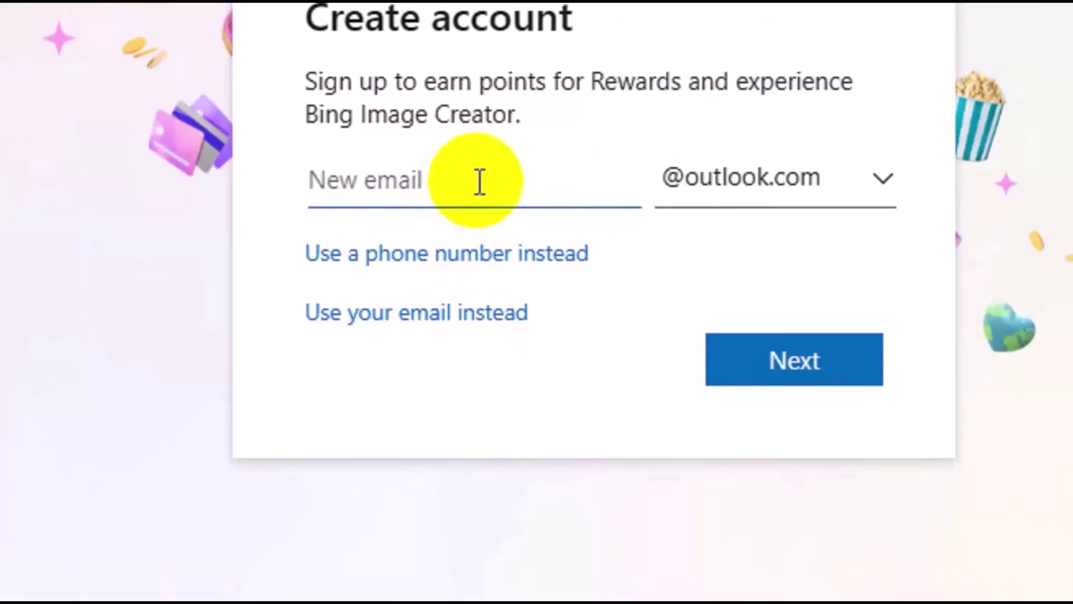
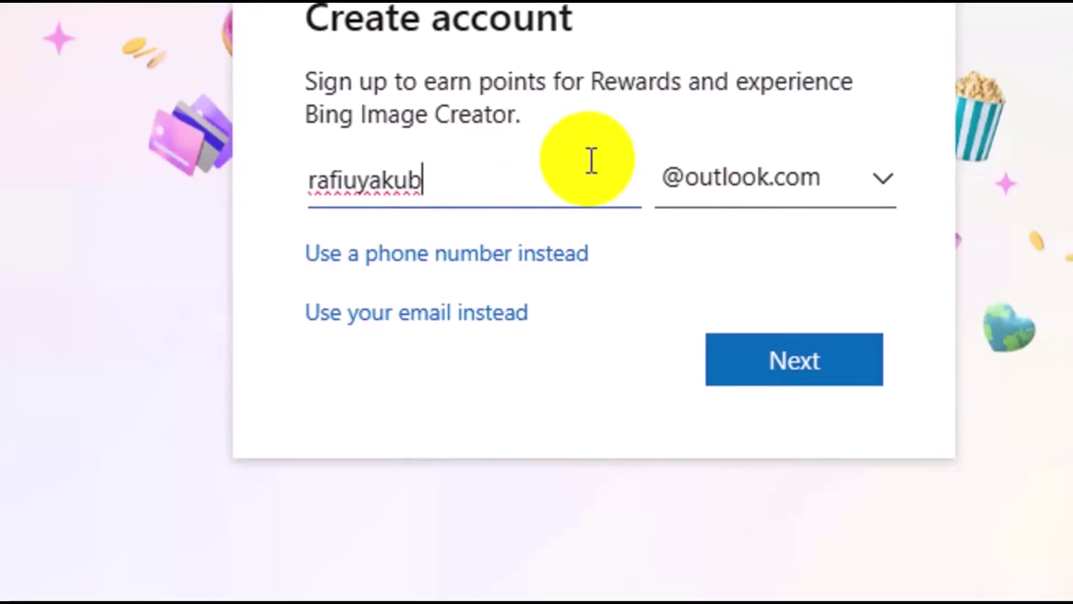
left_click(812, 192)
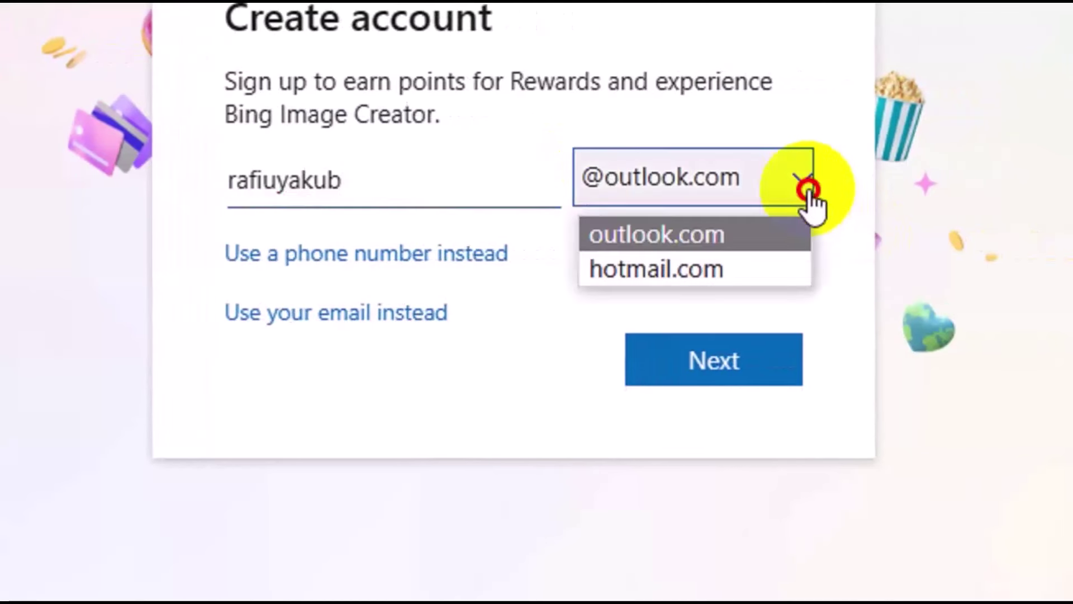
left_click(738, 243)
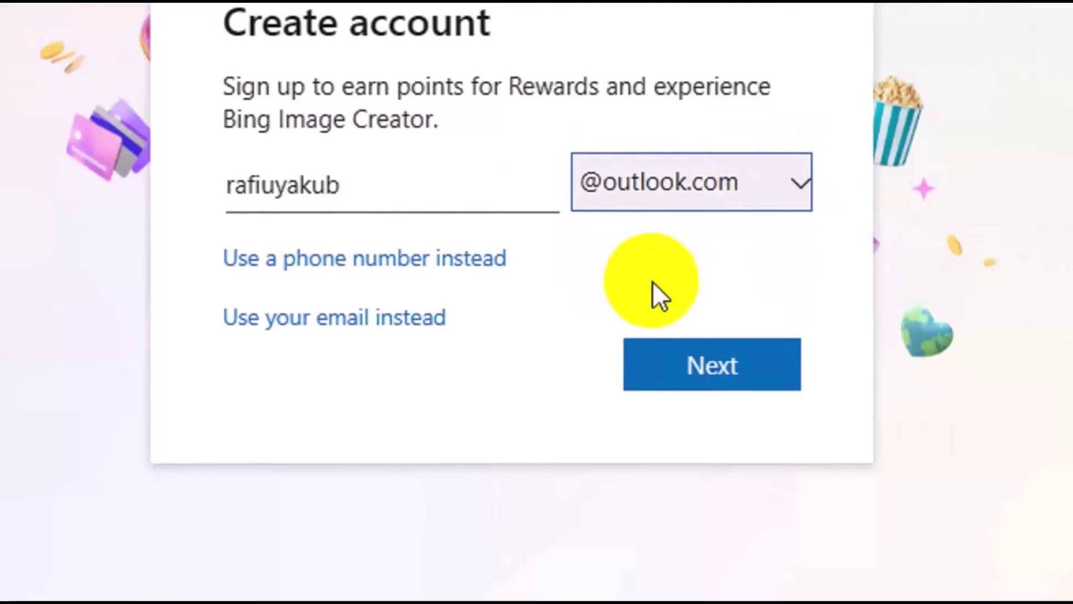
left_click(692, 366)
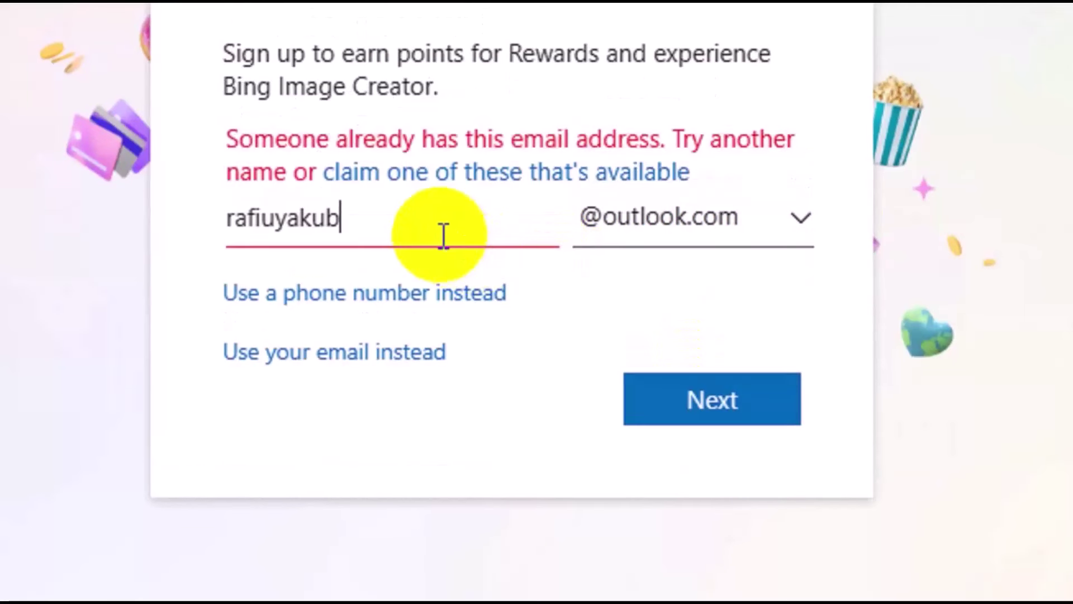
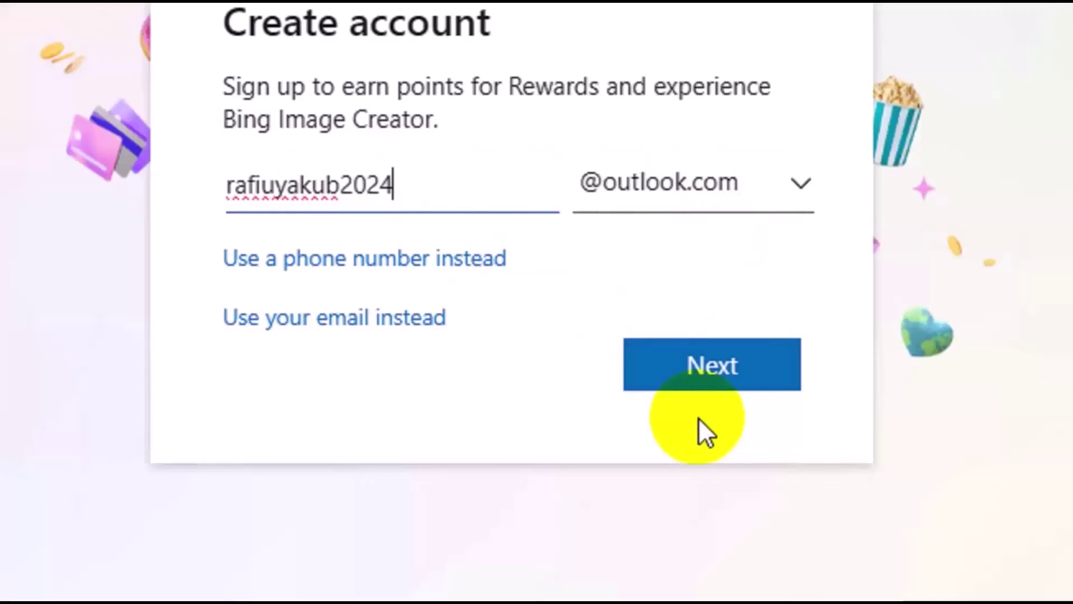
left_click(742, 376)
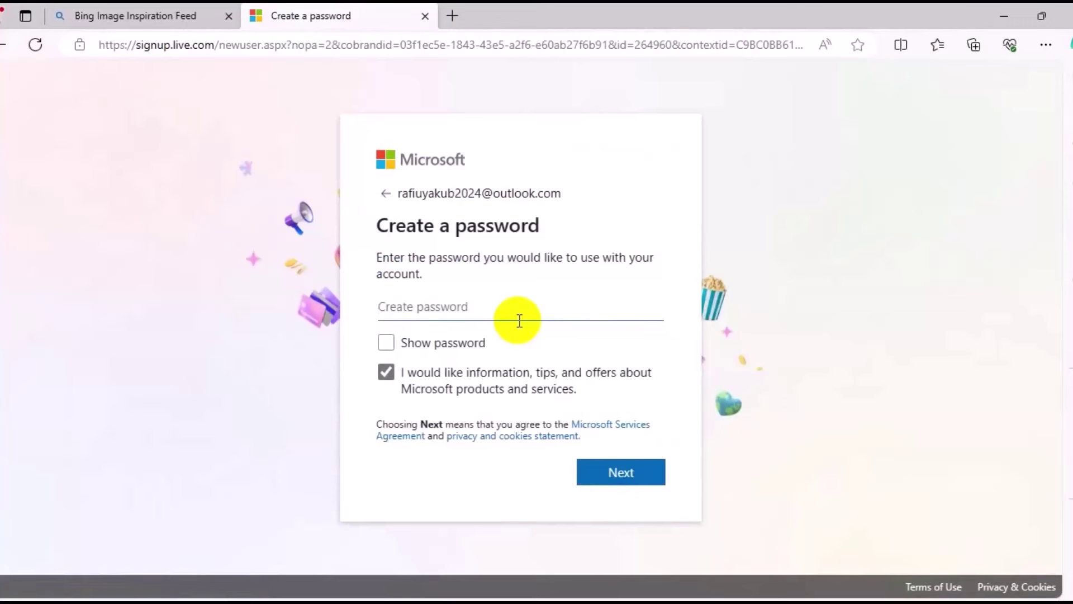
Set the new account password and decline the browser's save-password offer.
type("•••")
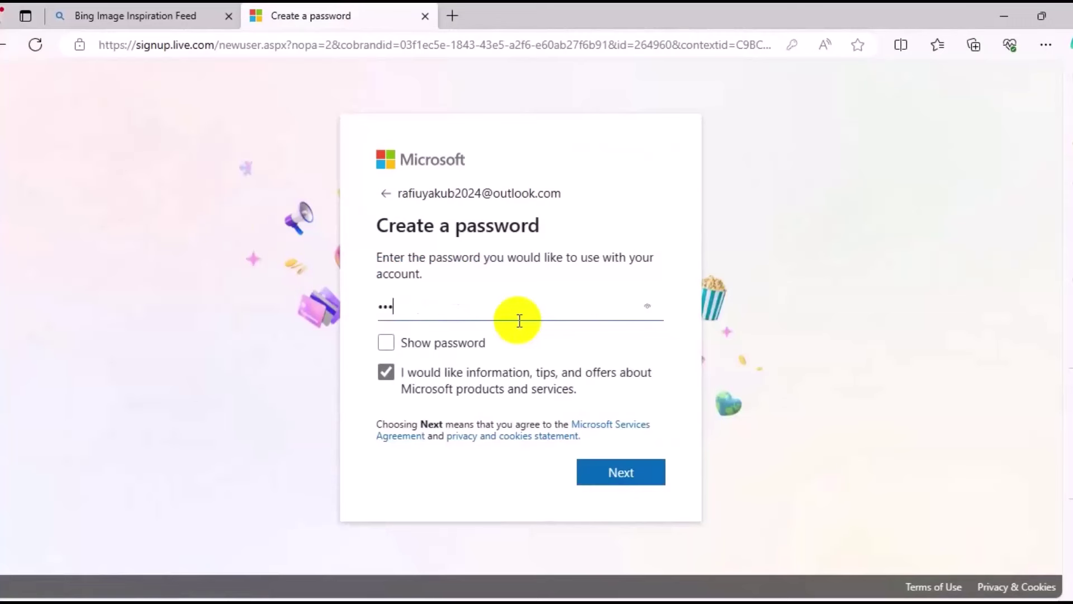
type("•••••••••")
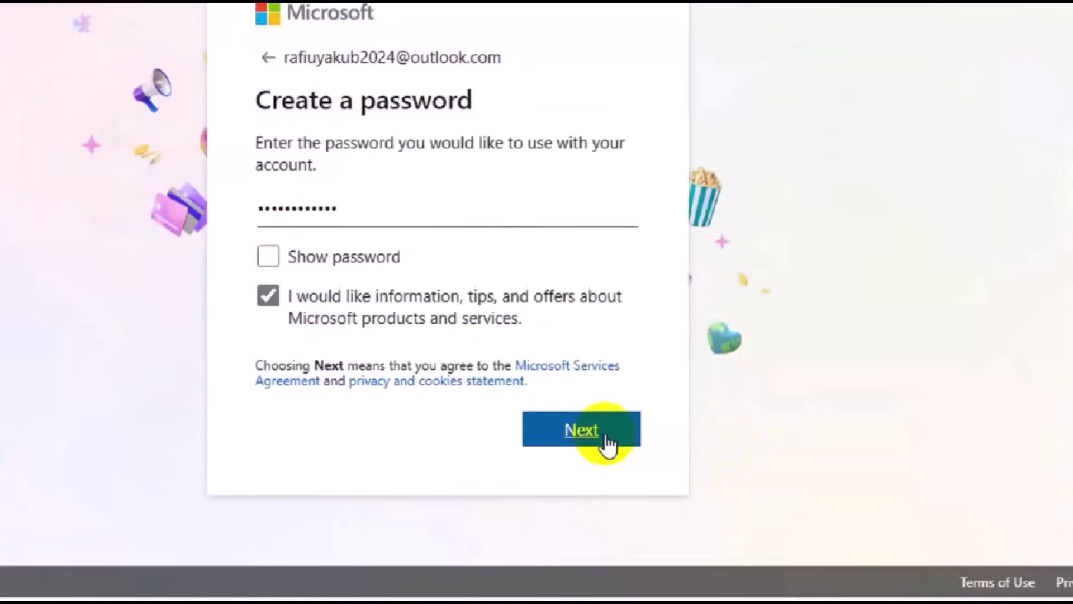
left_click(542, 353)
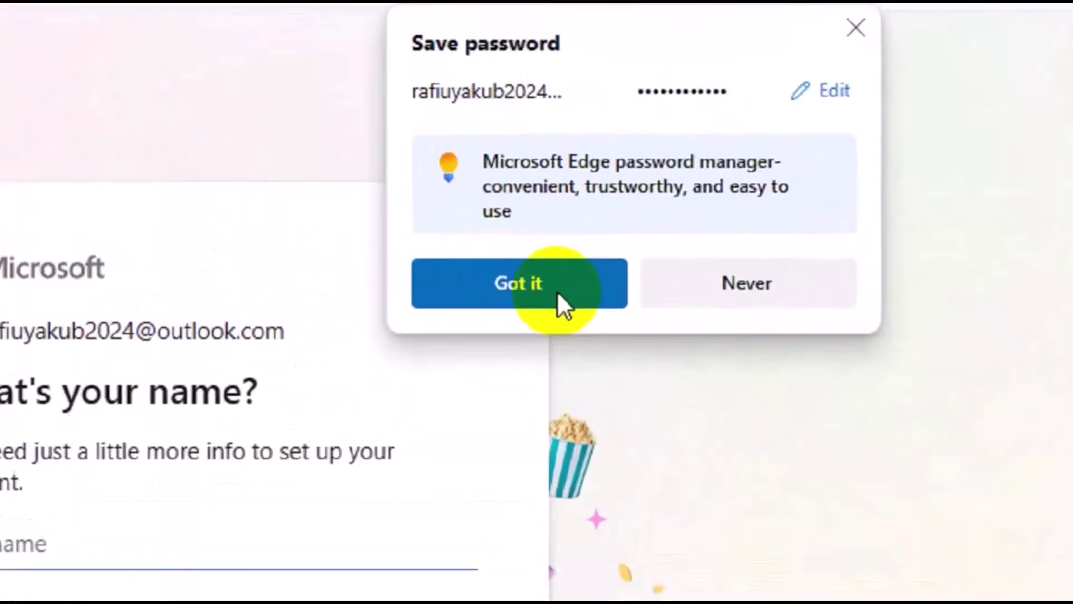
left_click(538, 301)
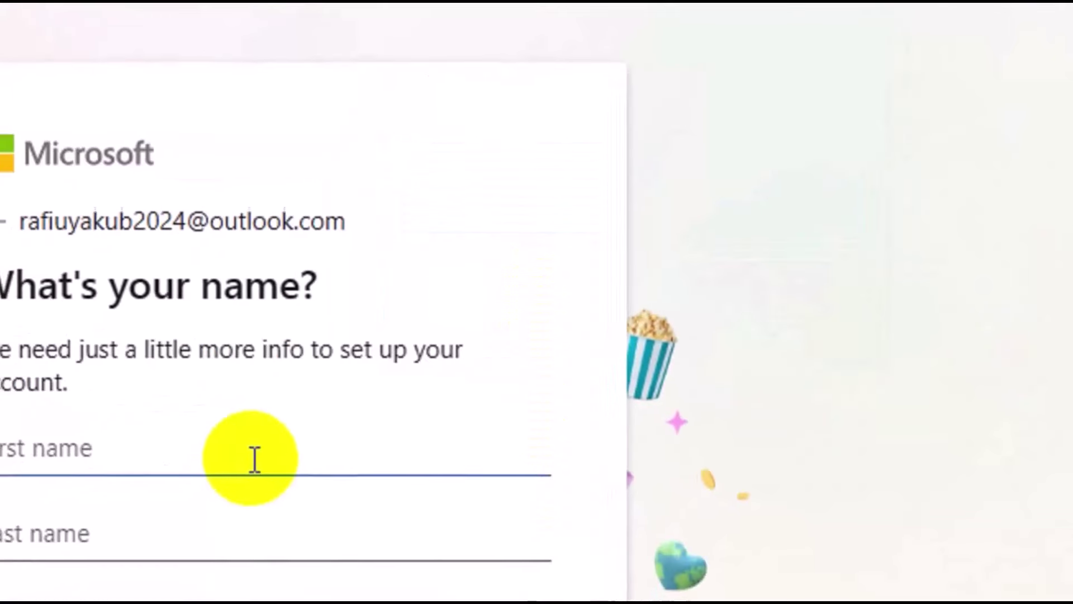
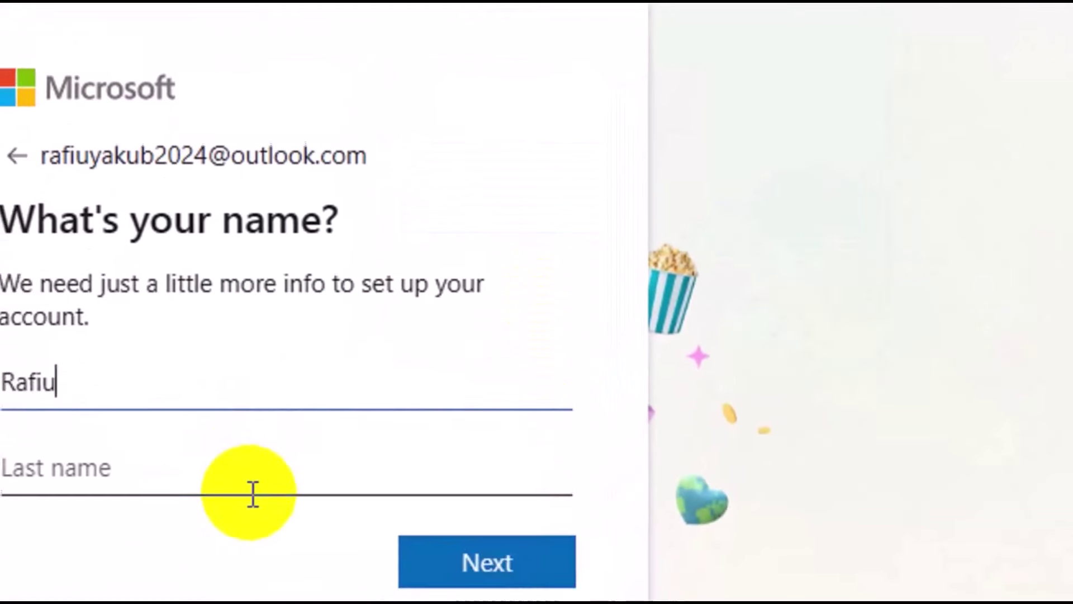
Enter the account holder's first and last name and submit them.
left_click(235, 551)
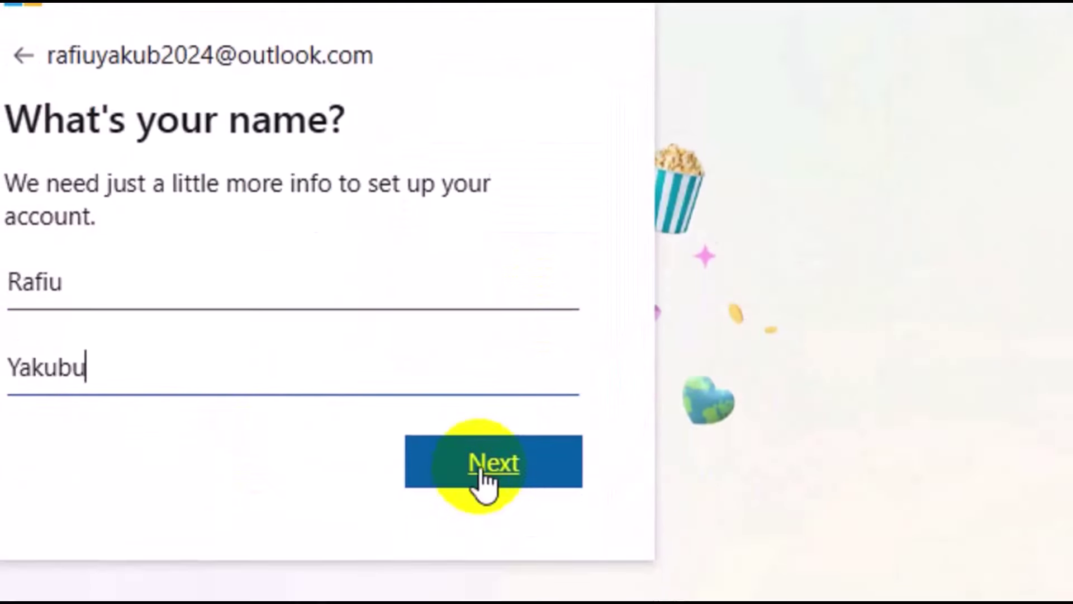
left_click(482, 472)
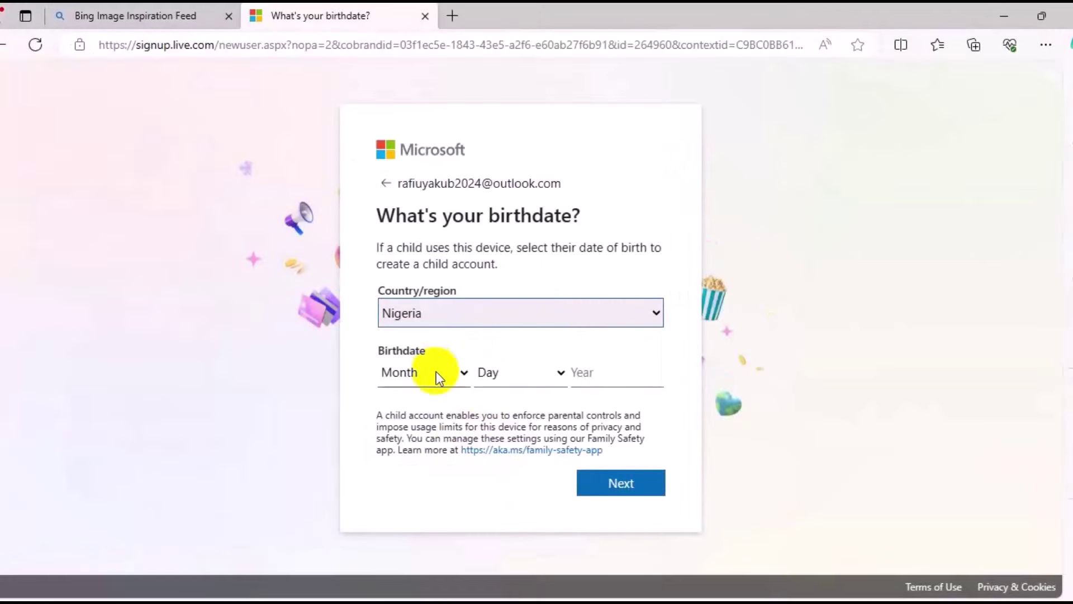
Enter the birth month, day and year and submit the country and birthdate step.
left_click(442, 373)
left_click(414, 294)
key("Tab")
left_click(601, 366)
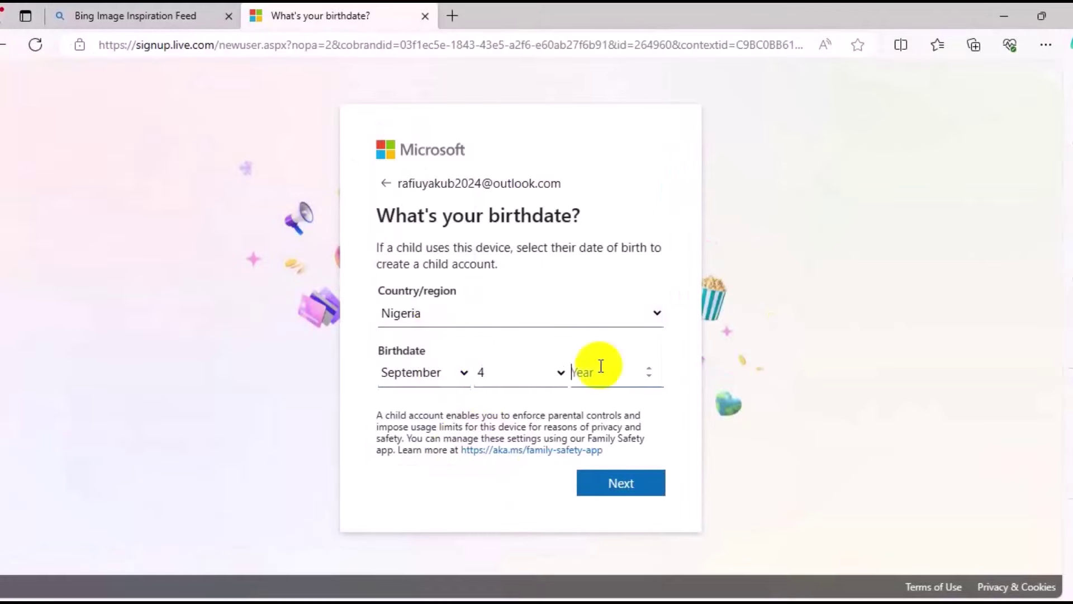
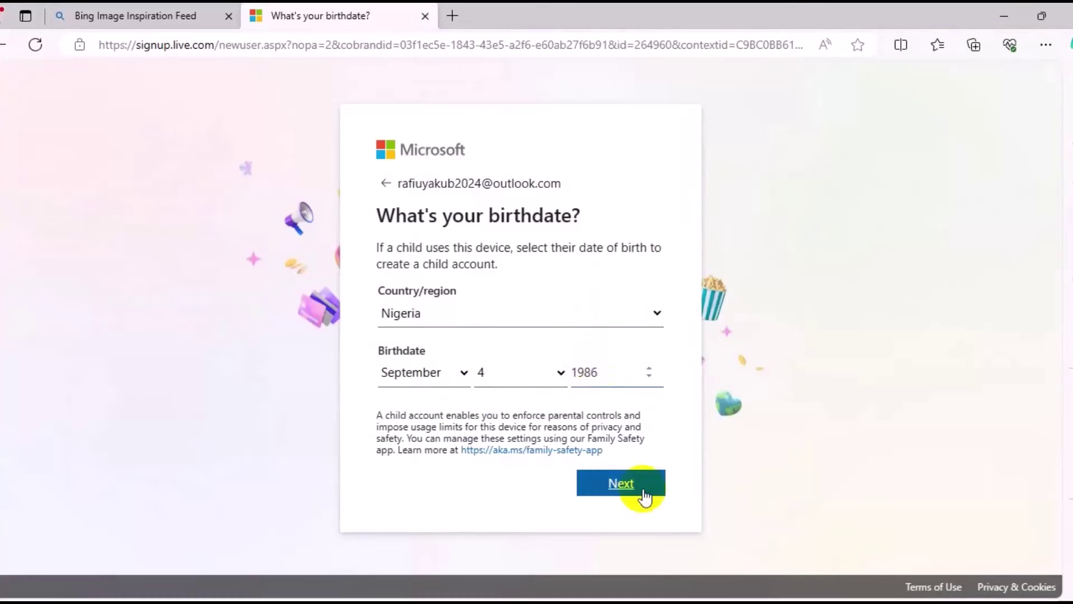
left_click(645, 496)
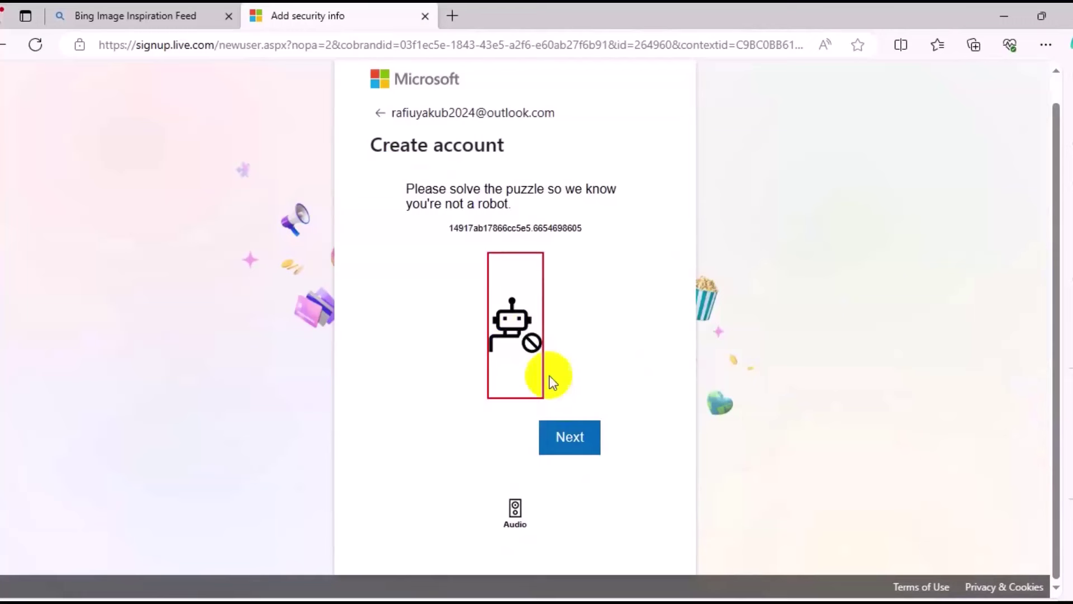
Start the verification and solve the first two truck-rotation puzzles to match the hand.
left_click(569, 440)
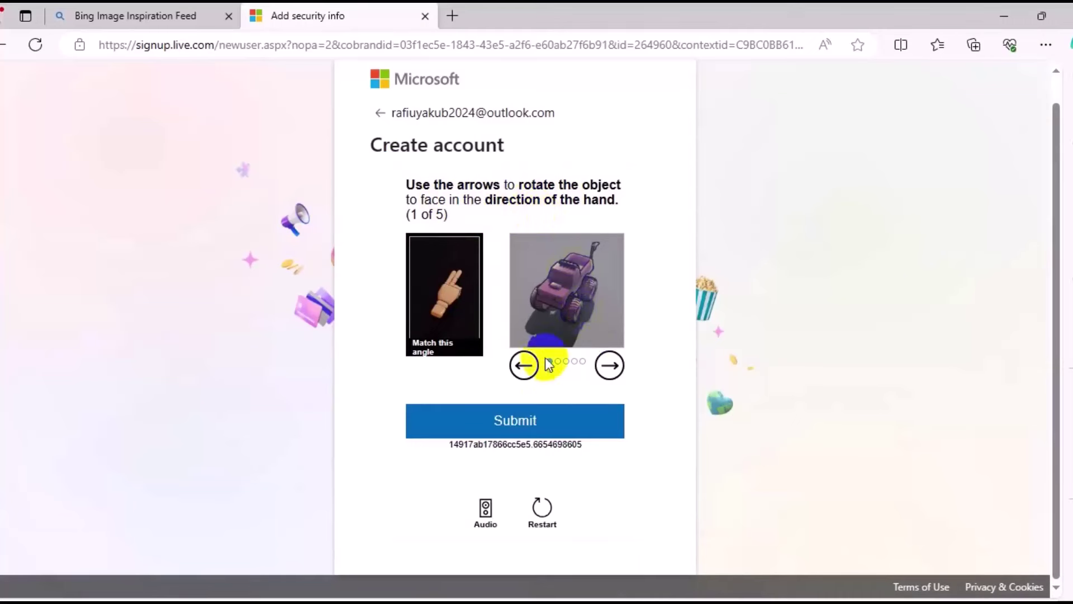
left_click(524, 366)
left_click(524, 366)
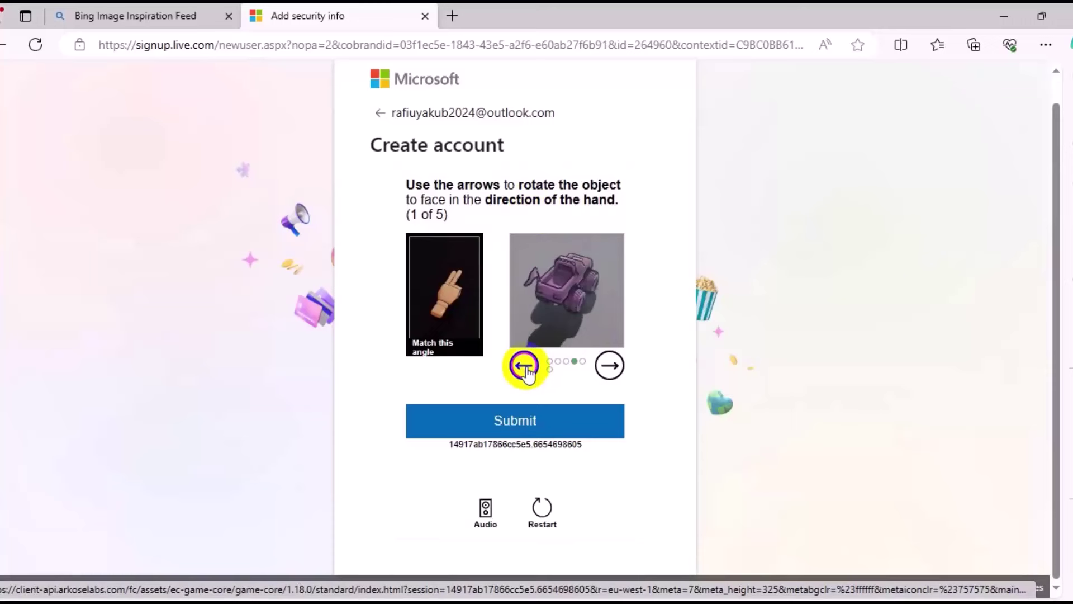
left_click(573, 439)
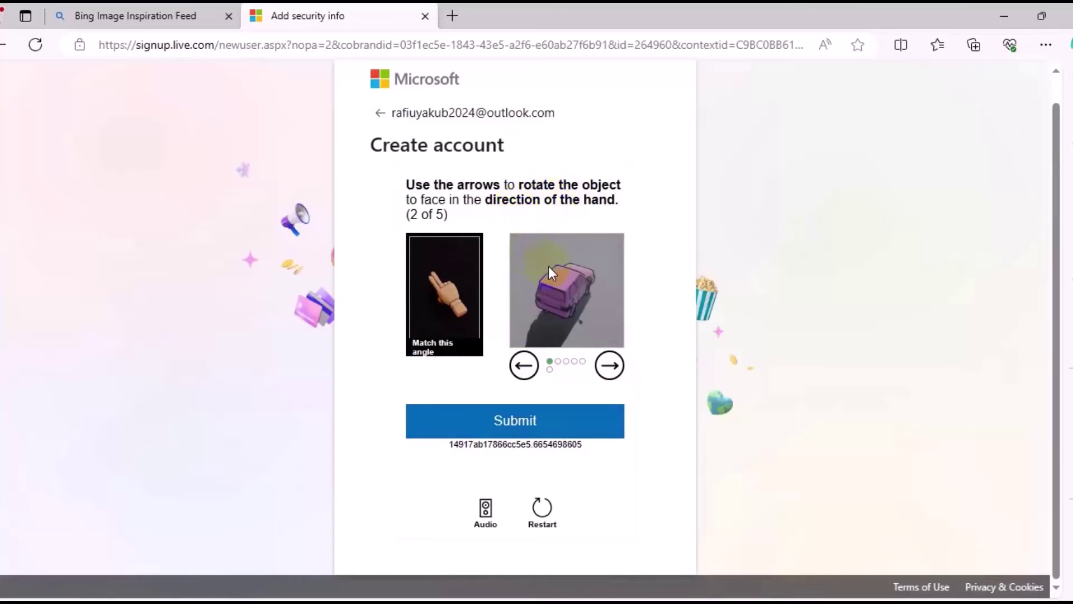
left_click(531, 365)
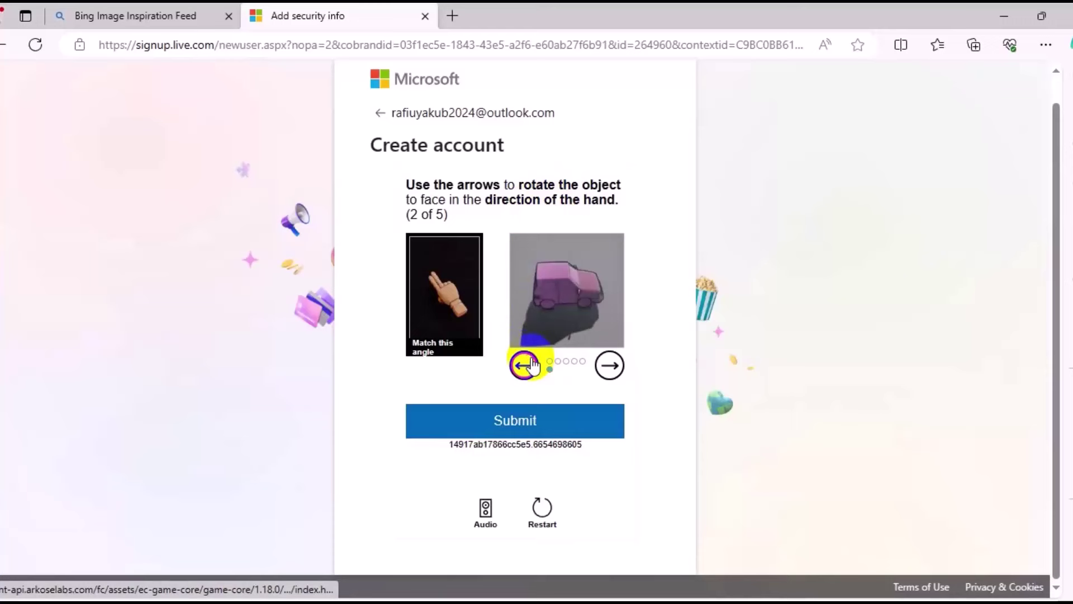
left_click(531, 365)
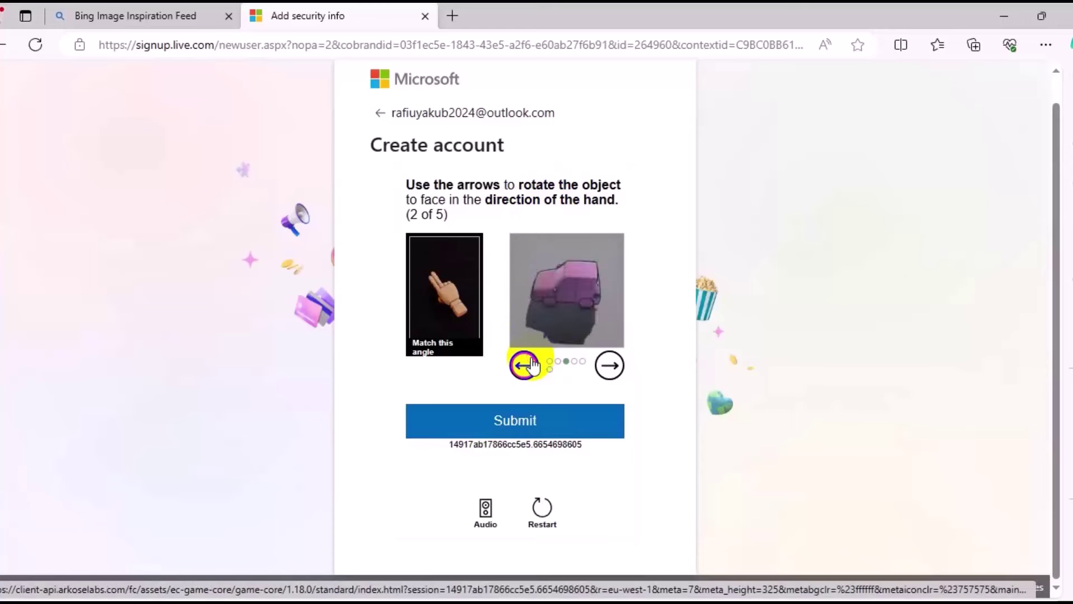
left_click(531, 365)
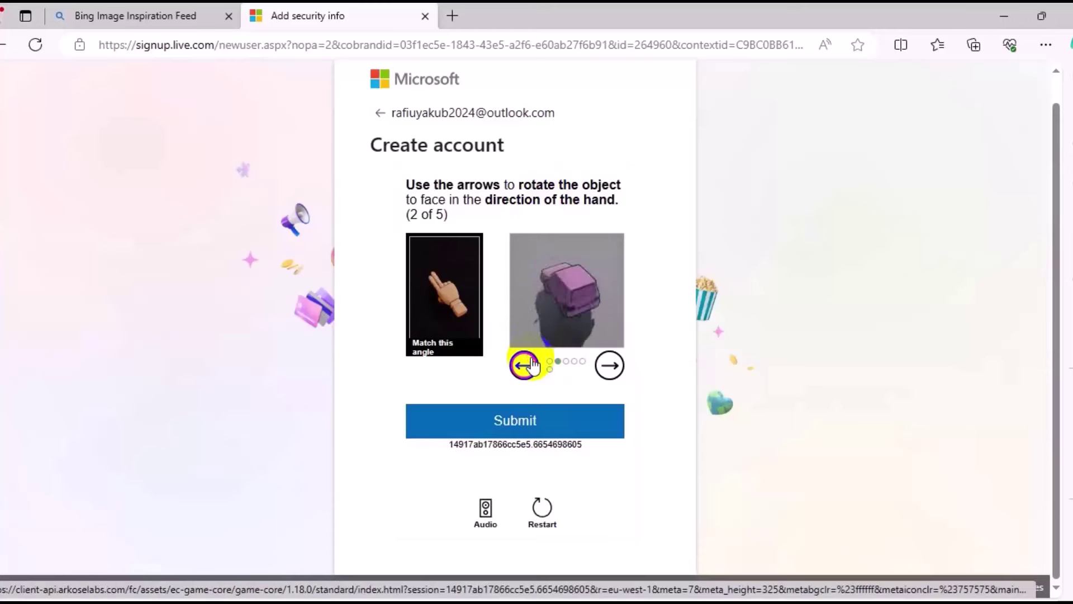
left_click(579, 422)
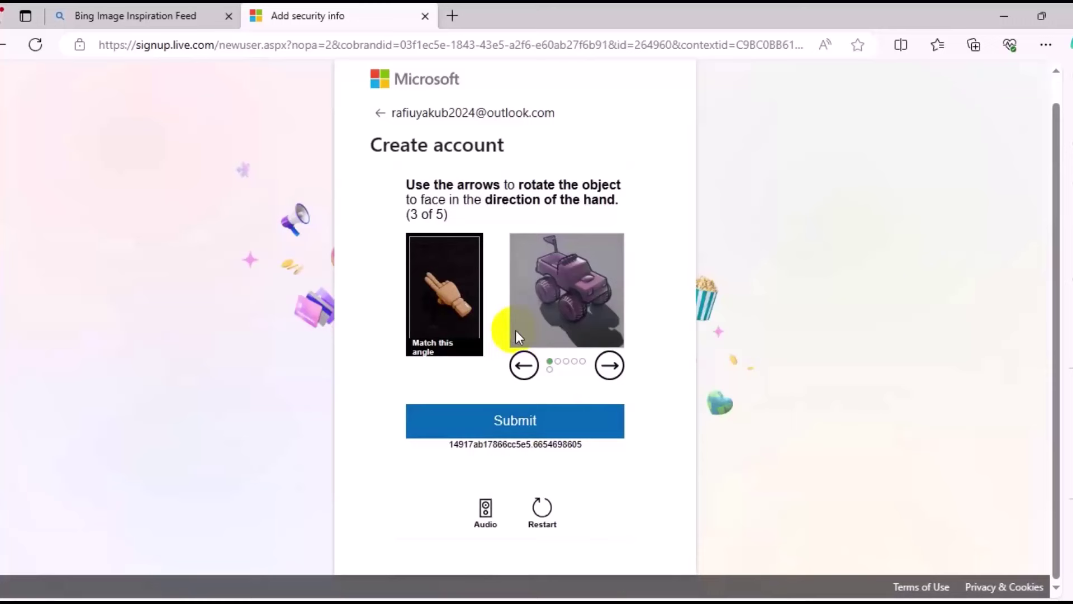
Solve the third and fourth rotation puzzles by turning the truck toward the hand.
left_click(525, 366)
left_click(525, 366)
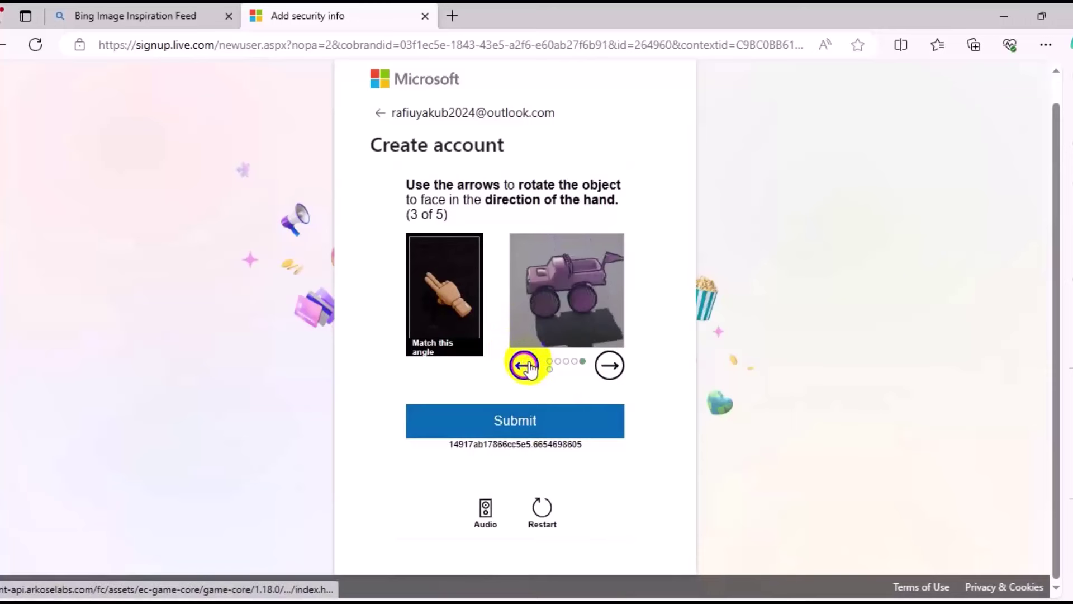
left_click(525, 367)
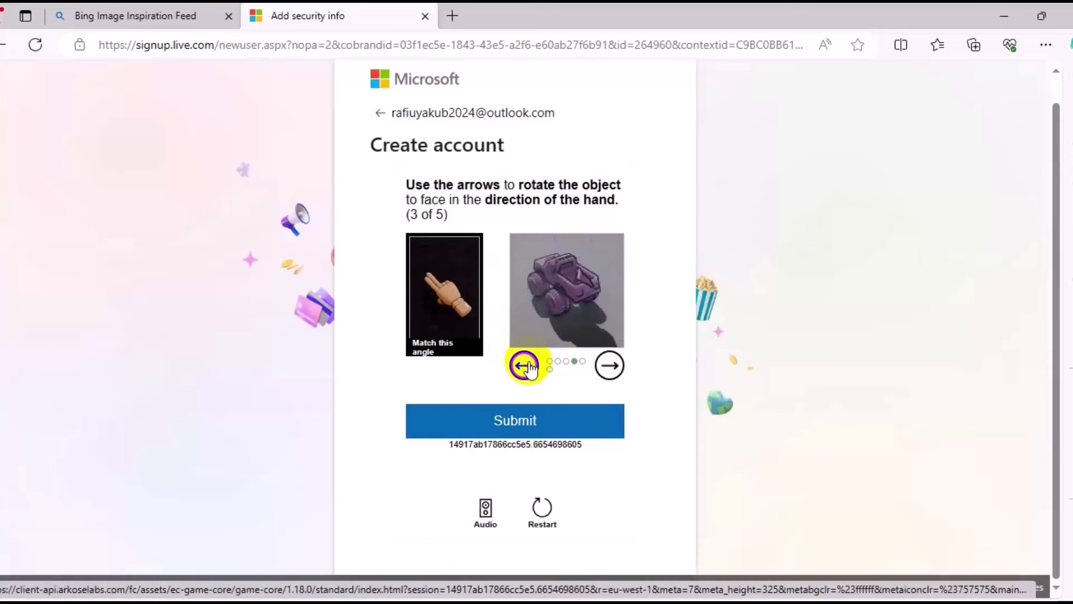
left_click(553, 425)
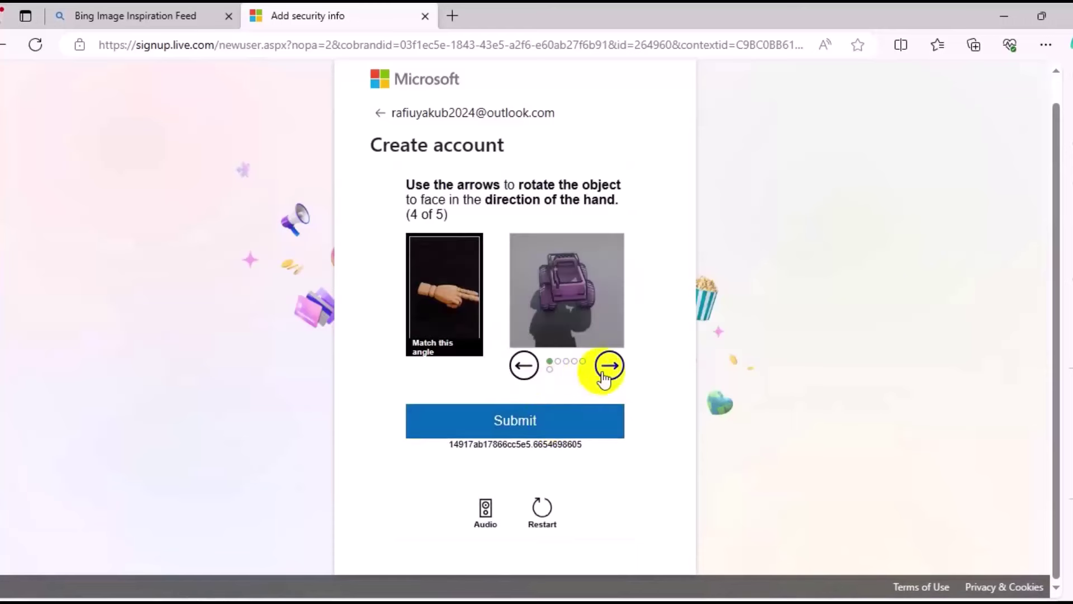
left_click(608, 366)
left_click(608, 369)
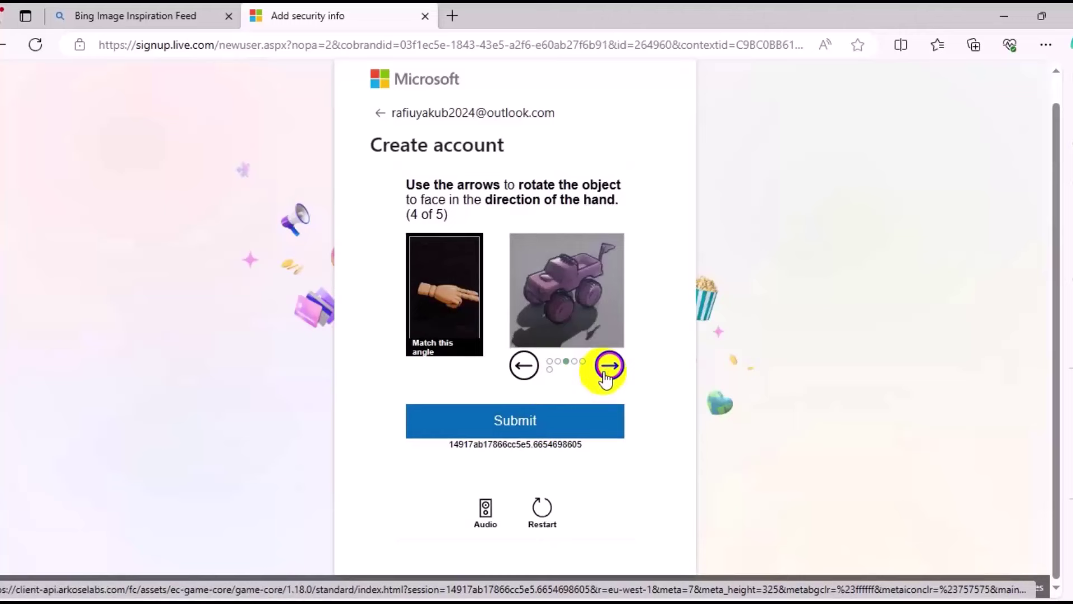
left_click(609, 369)
left_click(608, 369)
left_click(579, 433)
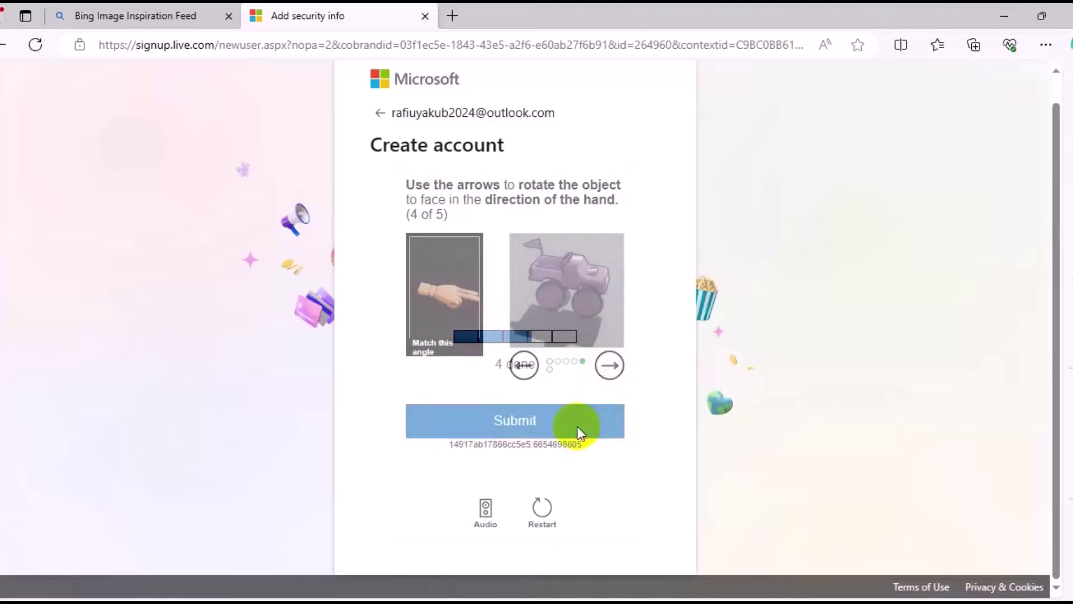
Rotate the object in the fifth puzzle to match the hand and submit it.
left_click(524, 366)
left_click(524, 366)
left_click(523, 366)
left_click(524, 366)
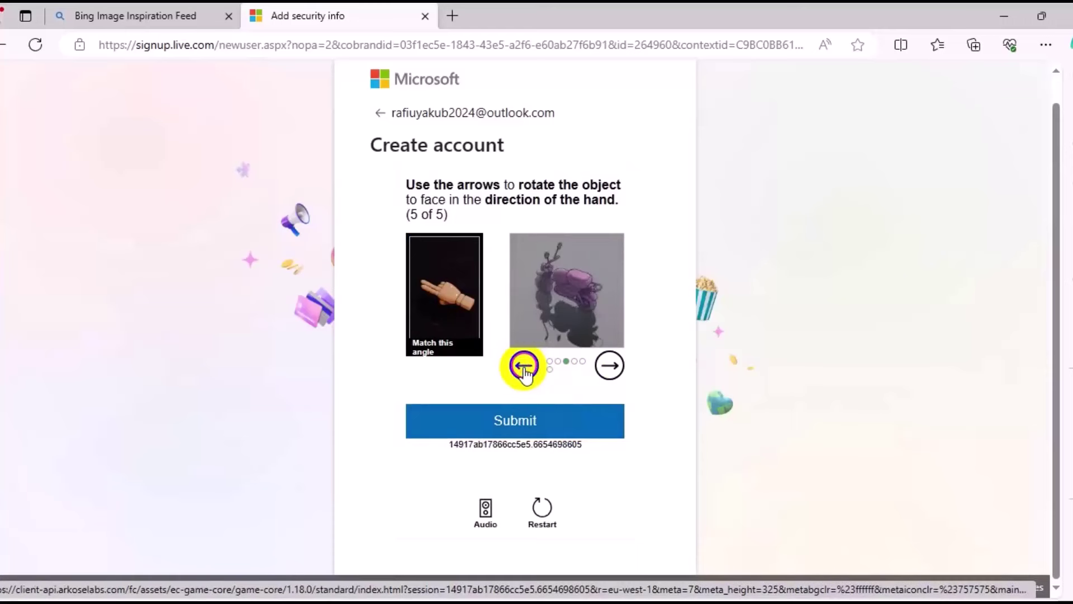
left_click(545, 425)
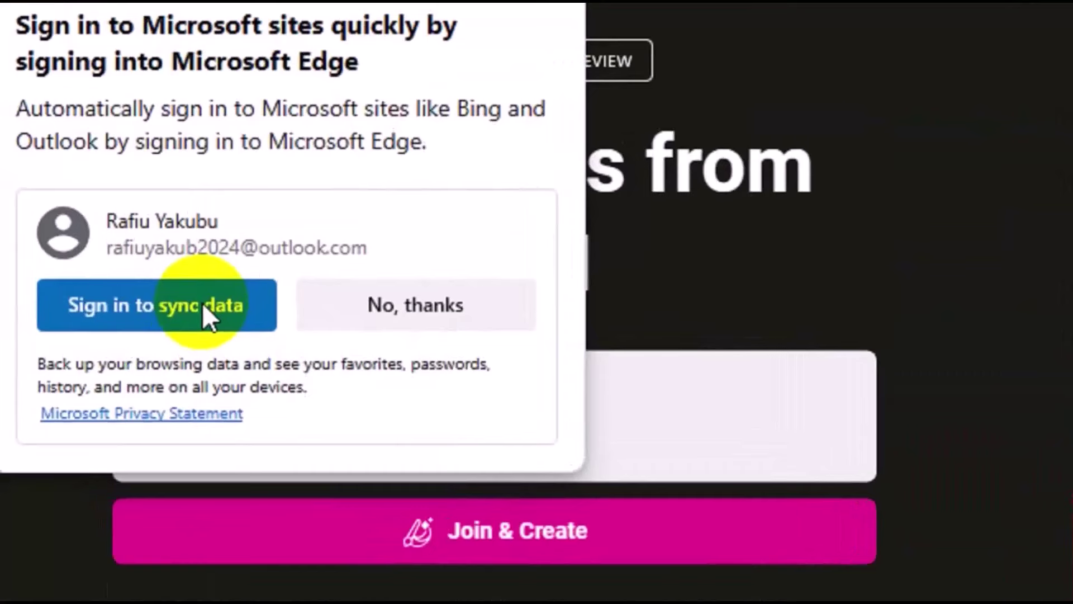
Sign Edge in with the new account by pasting its password and confirming.
left_click(202, 302)
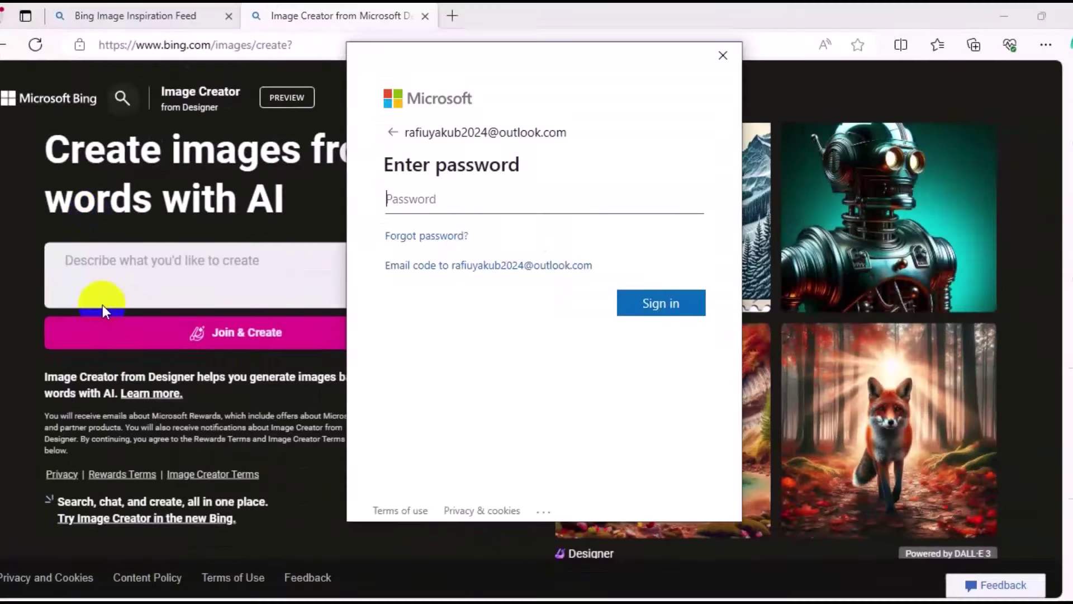
key("ctrl+v")
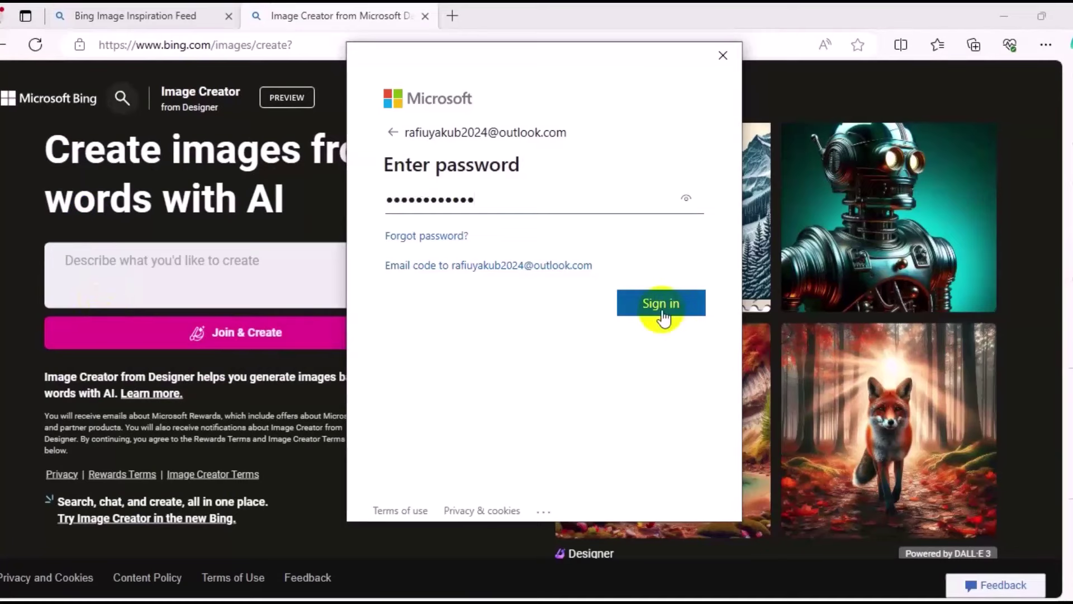
left_click(662, 311)
left_click(665, 331)
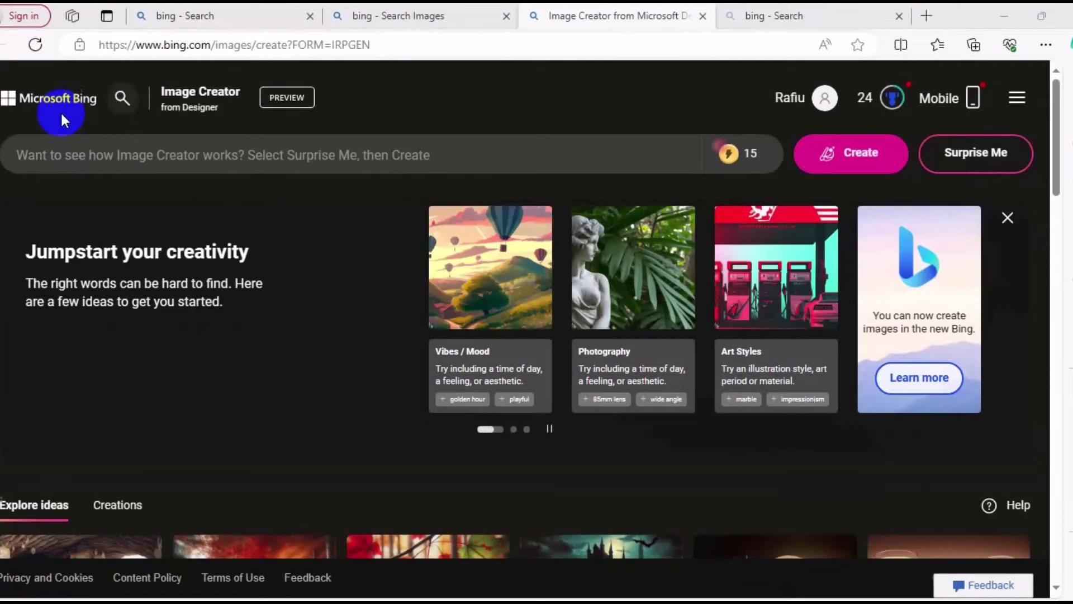
Paste the coffee-splash couple prompt into the prompt box and generate images.
left_click(139, 154)
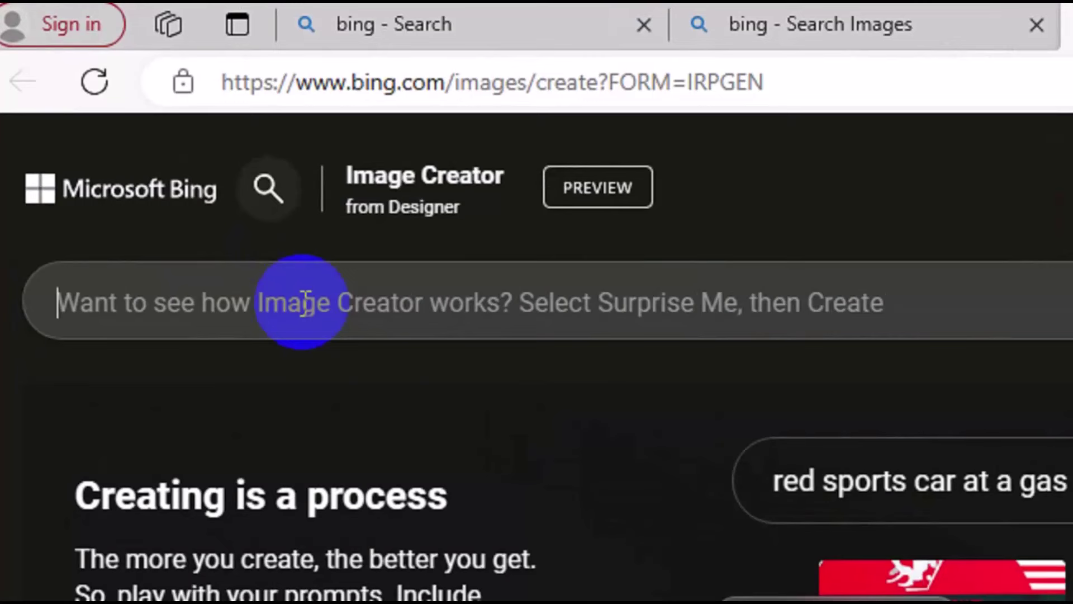
key("ctrl+v")
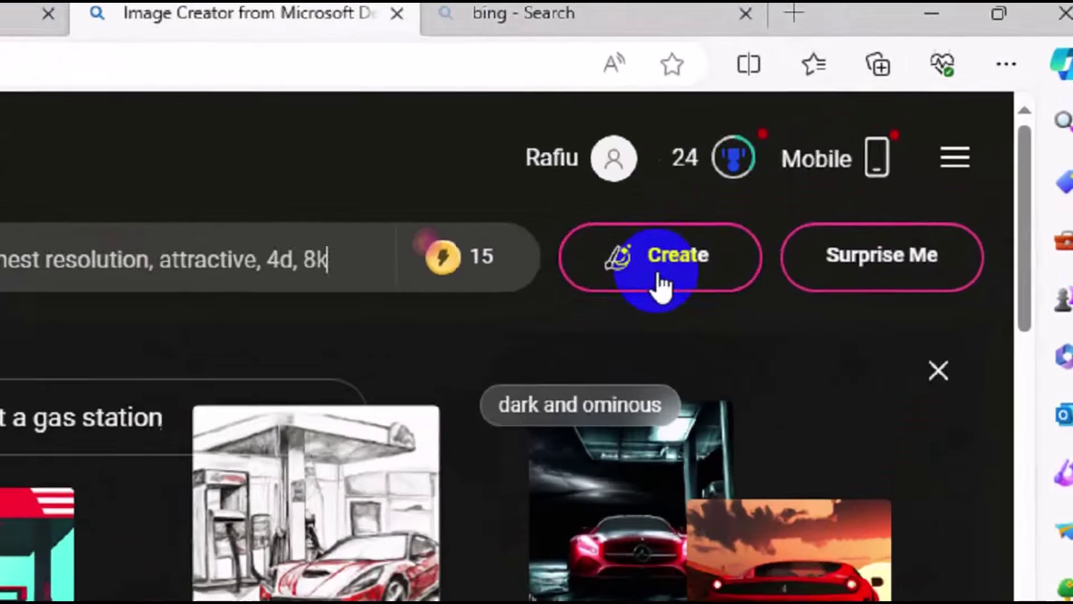
left_click(658, 273)
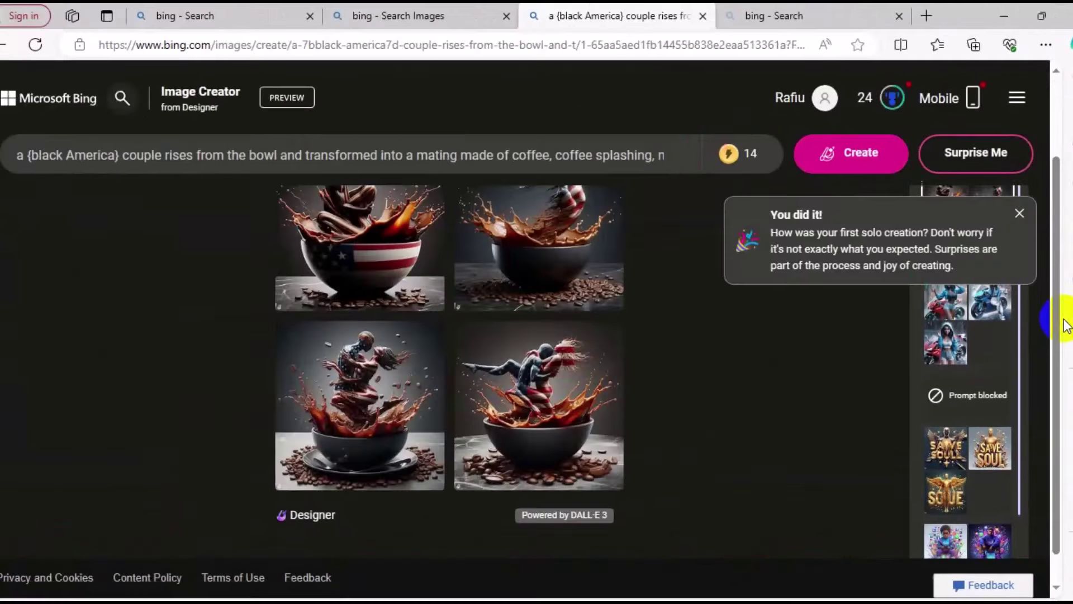
Close the first-creation notice and scroll to view the four coffee-splash couple images.
left_click(1054, 423)
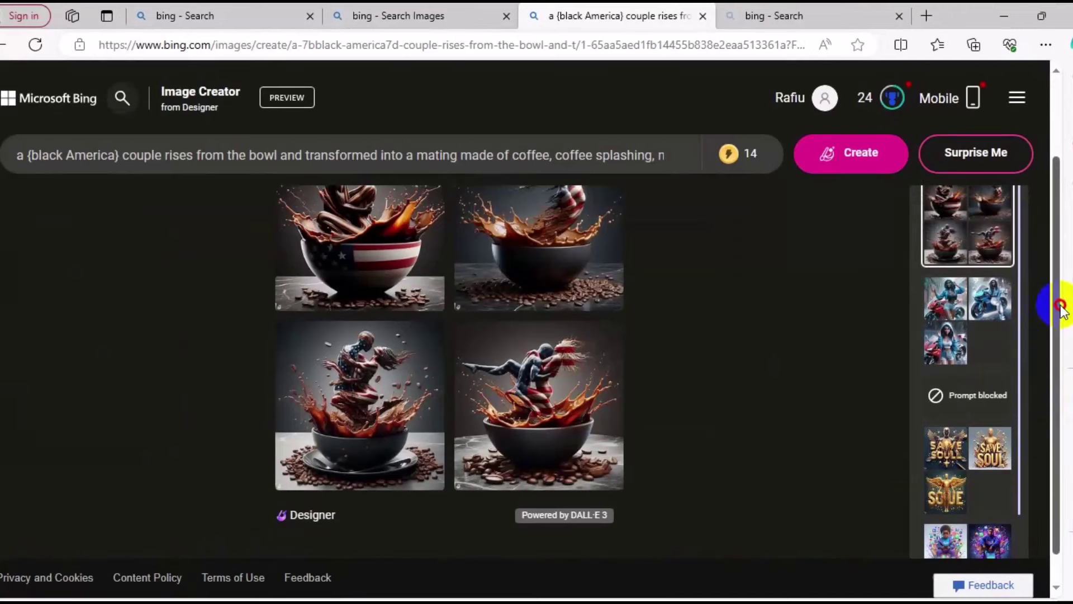
left_click_drag(1060, 186, 1047, 137)
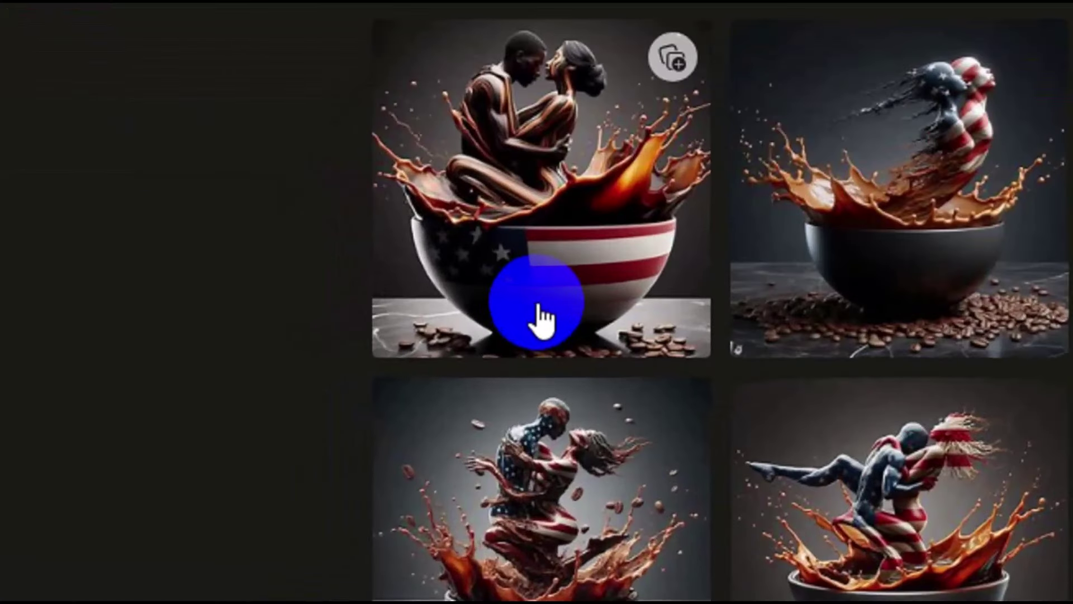
Open the coffee-splash images full-size and download each one in turn as jpg.
left_click(537, 321)
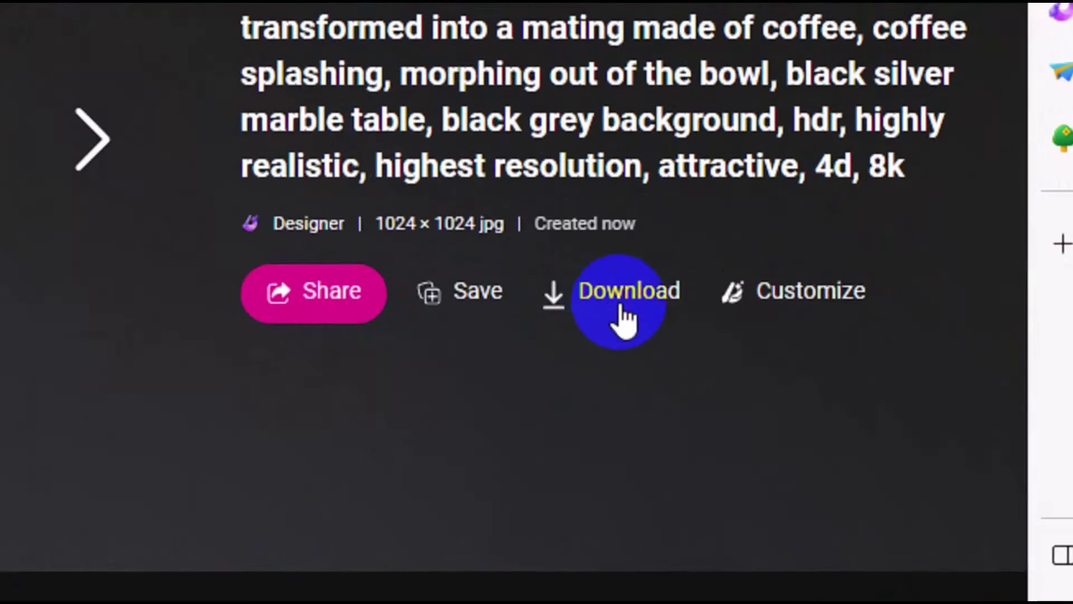
left_click(625, 318)
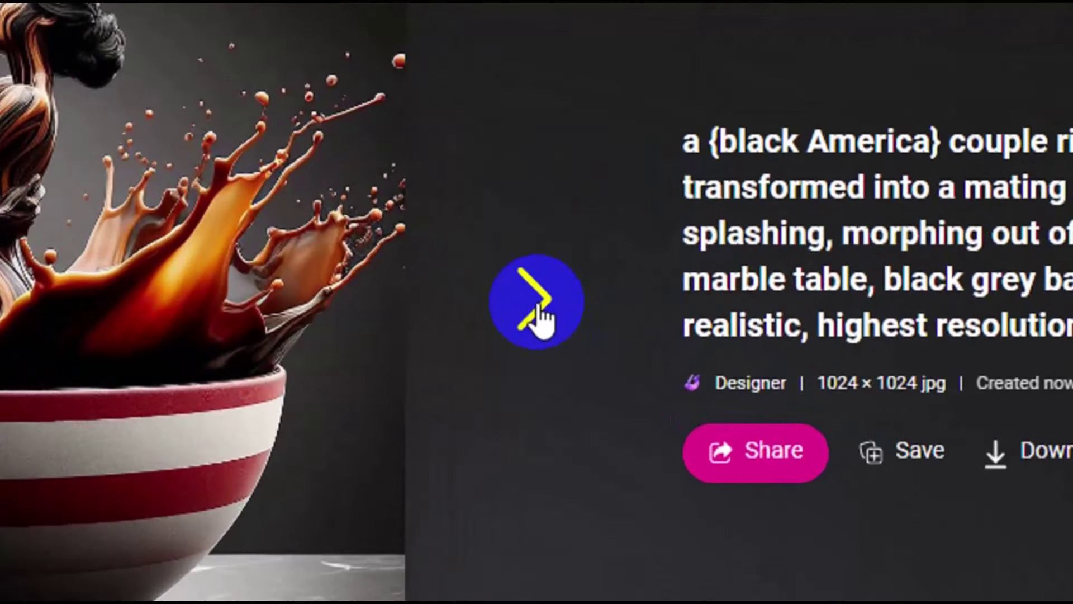
left_click(550, 324)
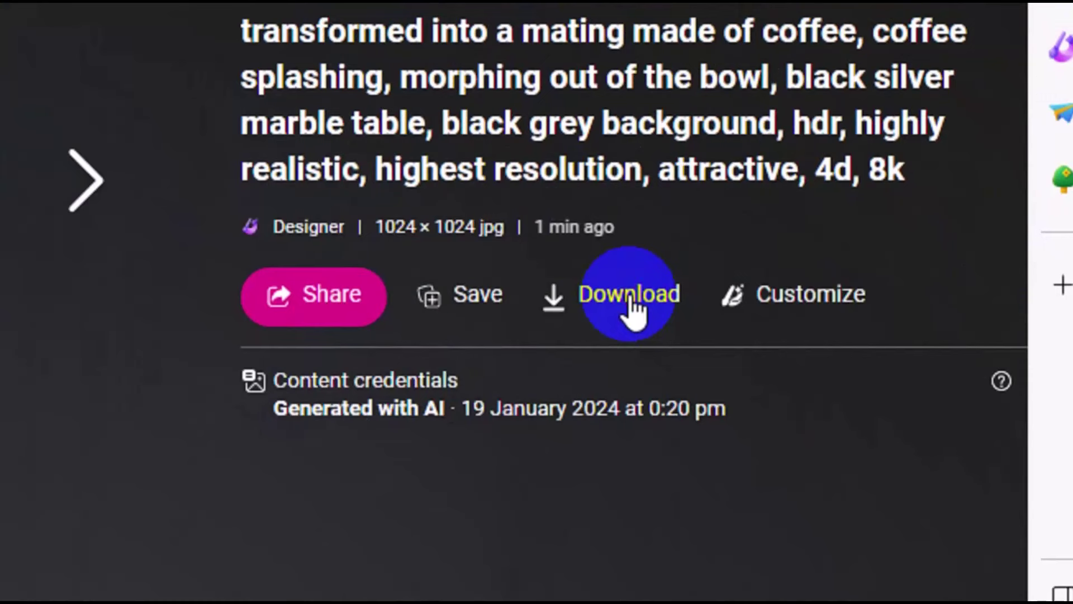
left_click(630, 301)
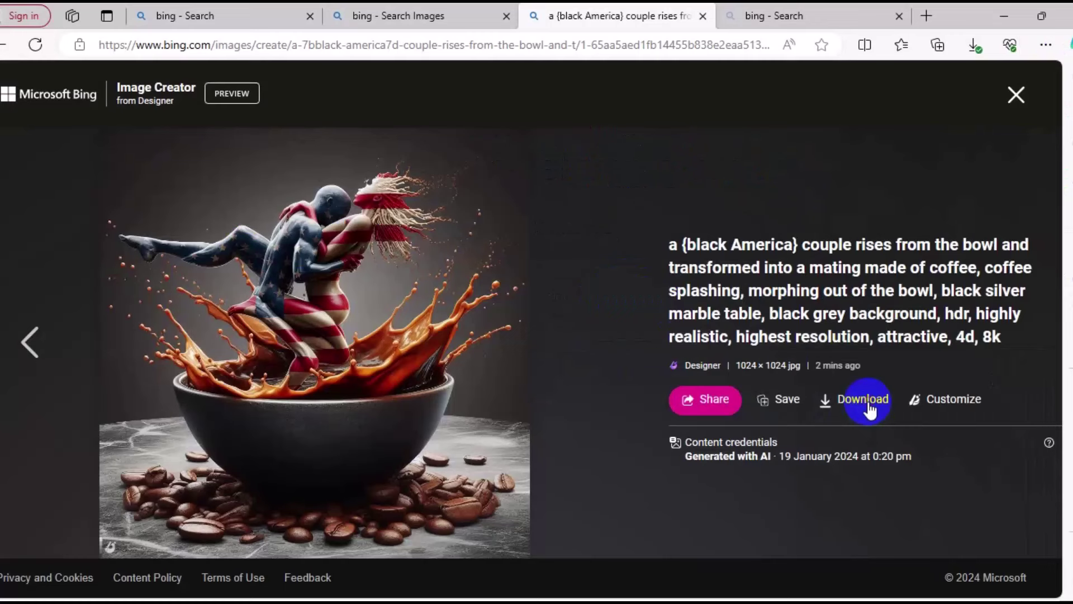
left_click(864, 399)
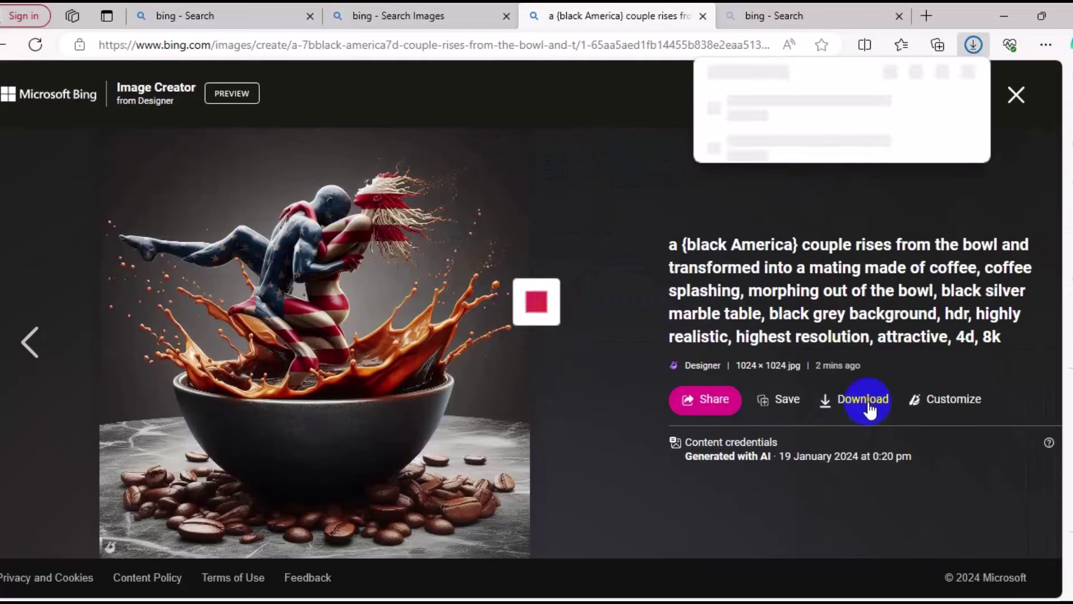